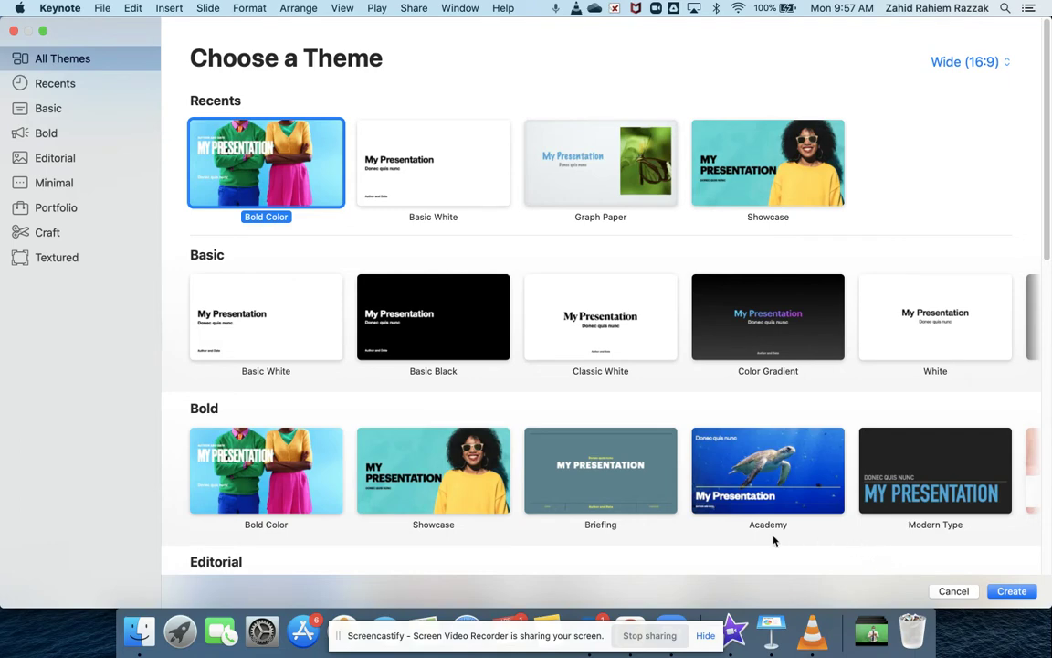
Step: Switch to Google Chrome and look at one of the tabs already open there
{"action": "left_click", "coordinate": [628, 620]}
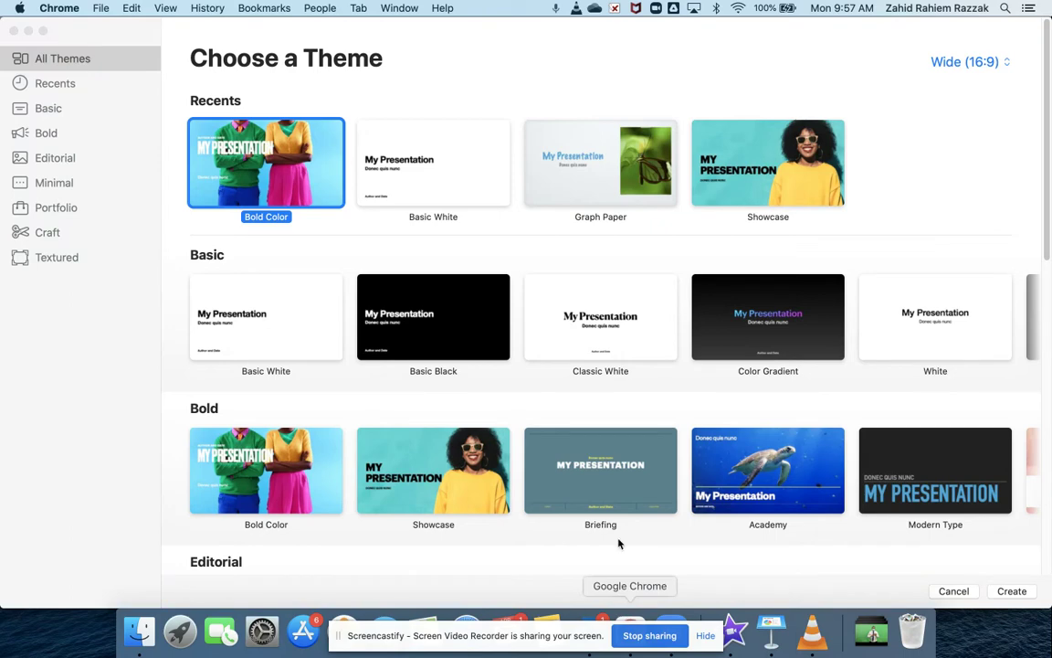
{"action": "key", "text": "super+Tab"}
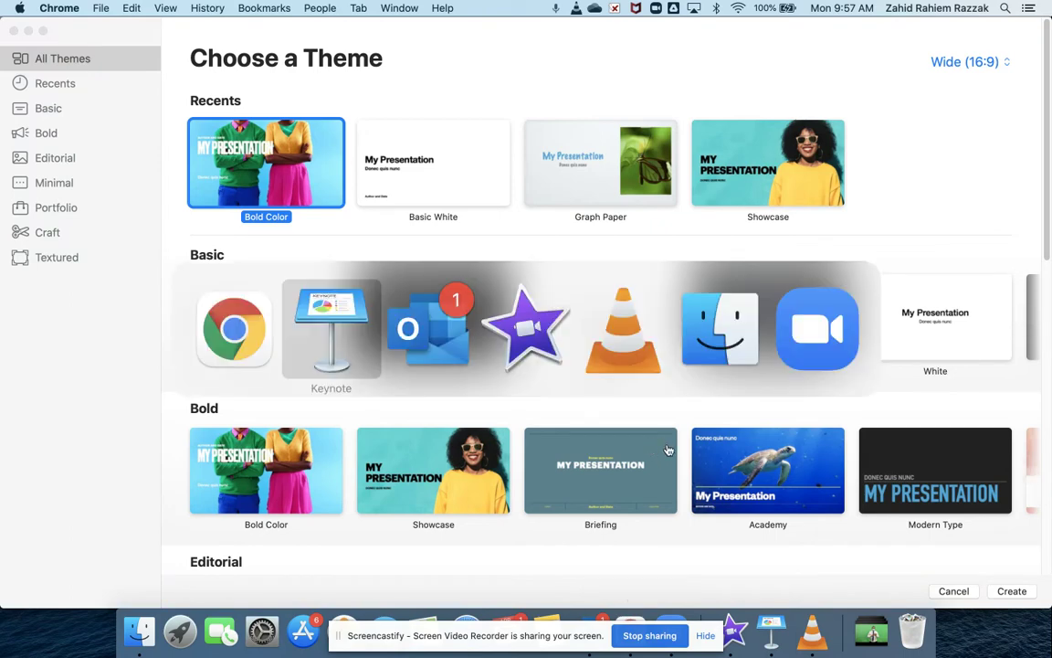
{"action": "key", "text": "super+Tab"}
{"action": "key", "text": "super+Tab"}
{"action": "key", "text": "super+Tab"}
{"action": "key", "text": "super+Tab"}
{"action": "key", "text": "super+Tab"}
{"action": "key", "text": "super+Tab"}
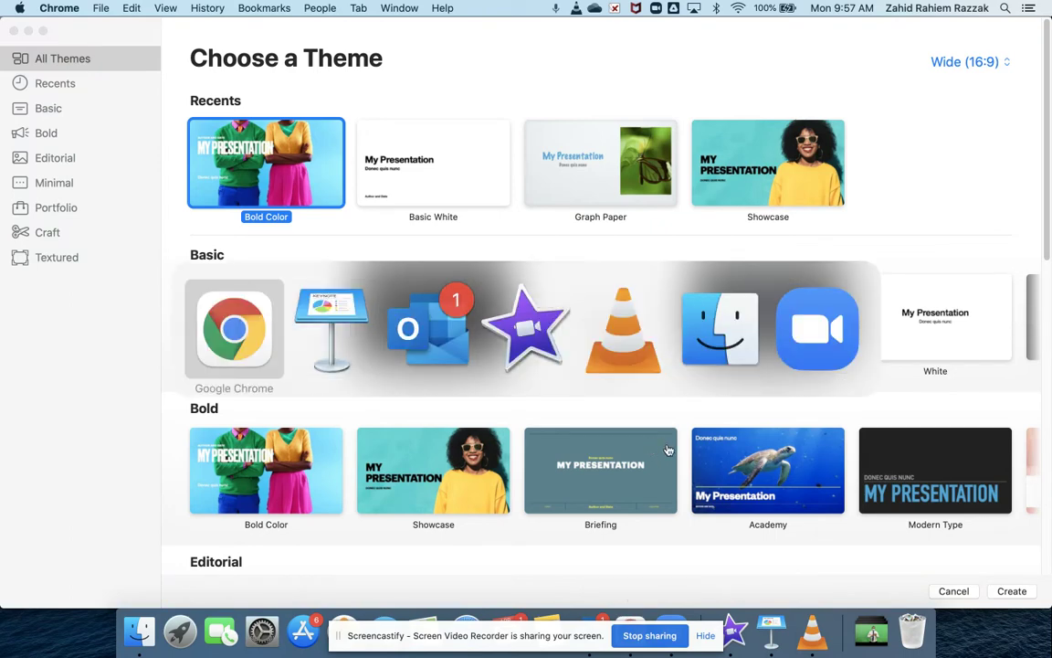
{"action": "left_click", "coordinate": [631, 621]}
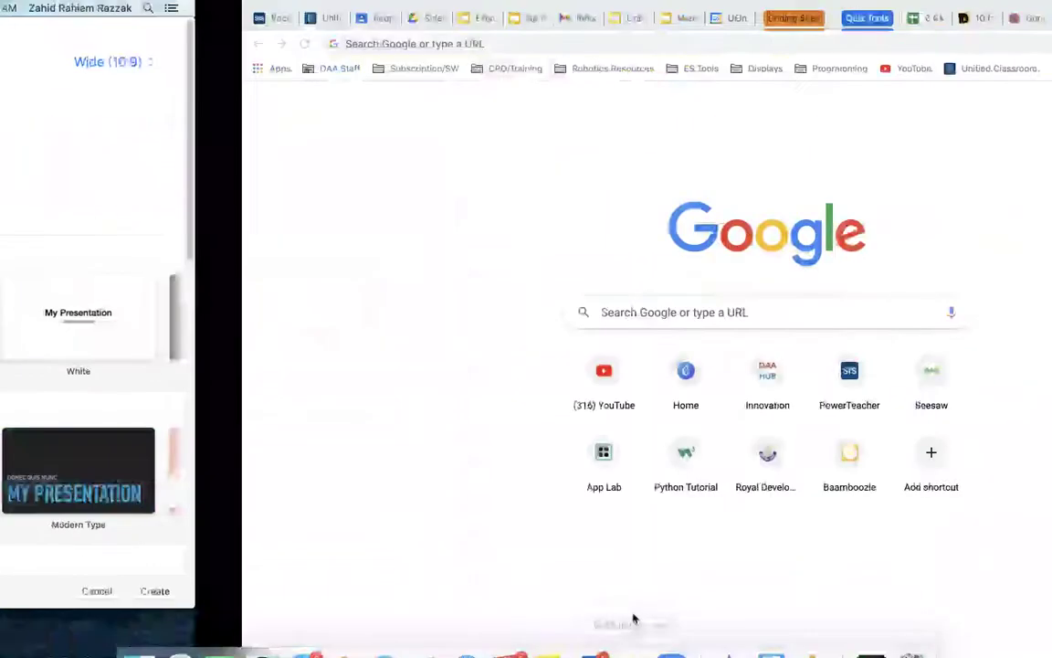
{"action": "left_click", "coordinate": [941, 19]}
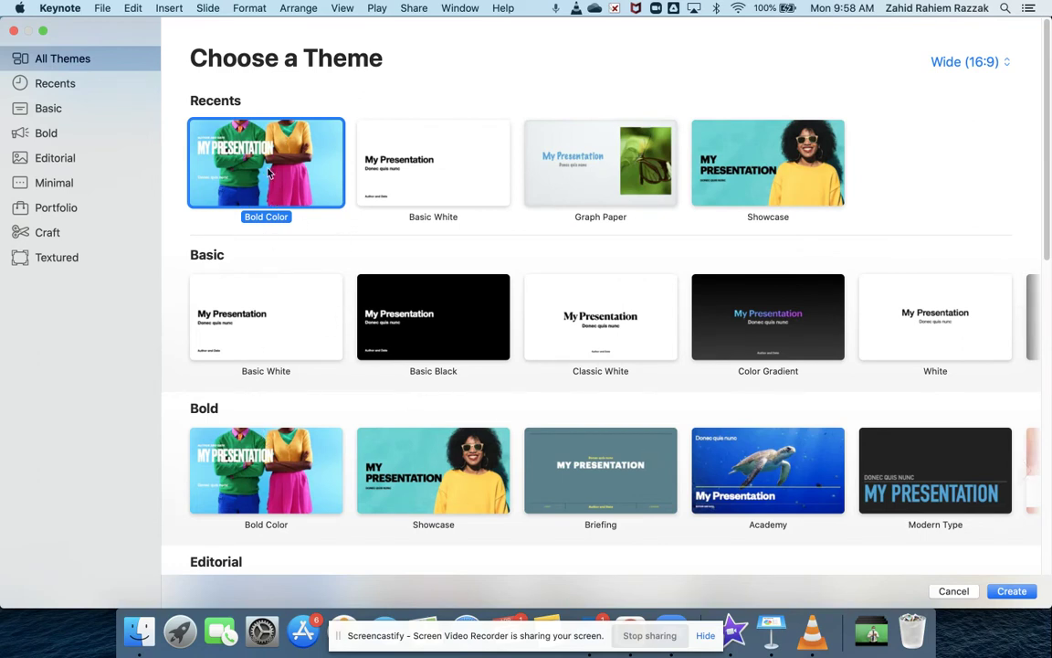
Step: Create a wide 16:9 presentation with the Bold Color theme and enter "DNA & GENES" as its title
{"action": "left_click", "coordinate": [1012, 592]}
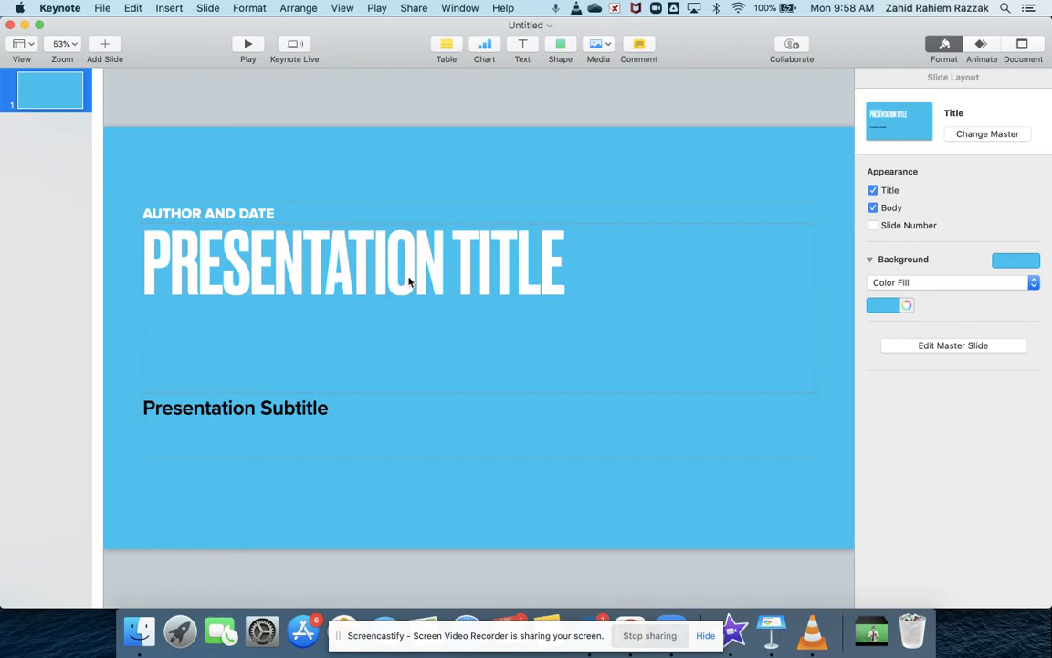
{"action": "left_click", "coordinate": [463, 292]}
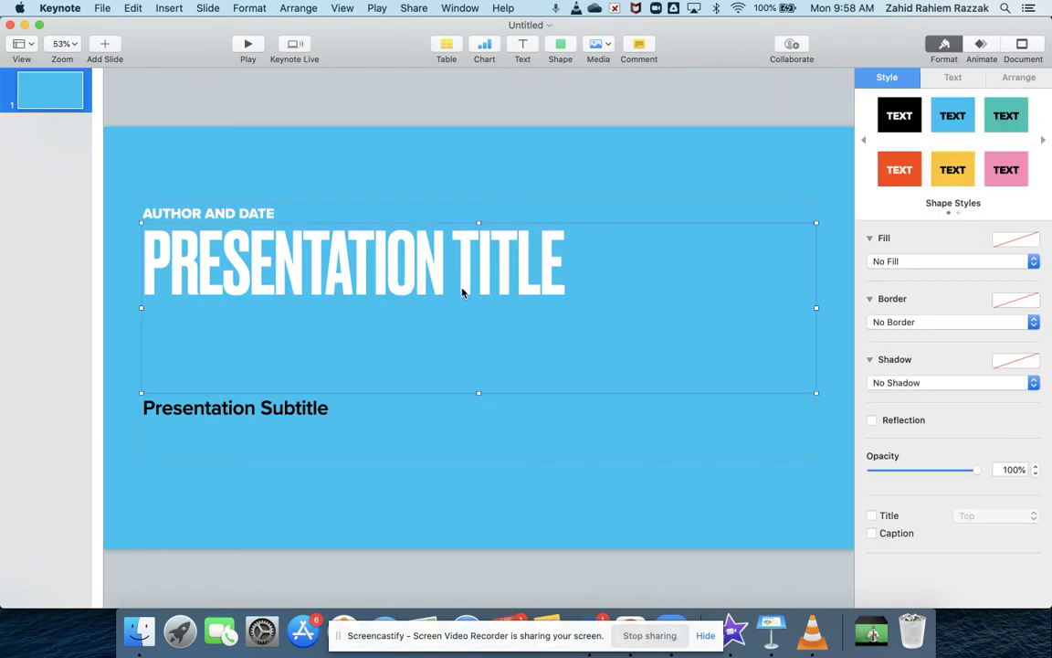
{"action": "left_click", "coordinate": [564, 286]}
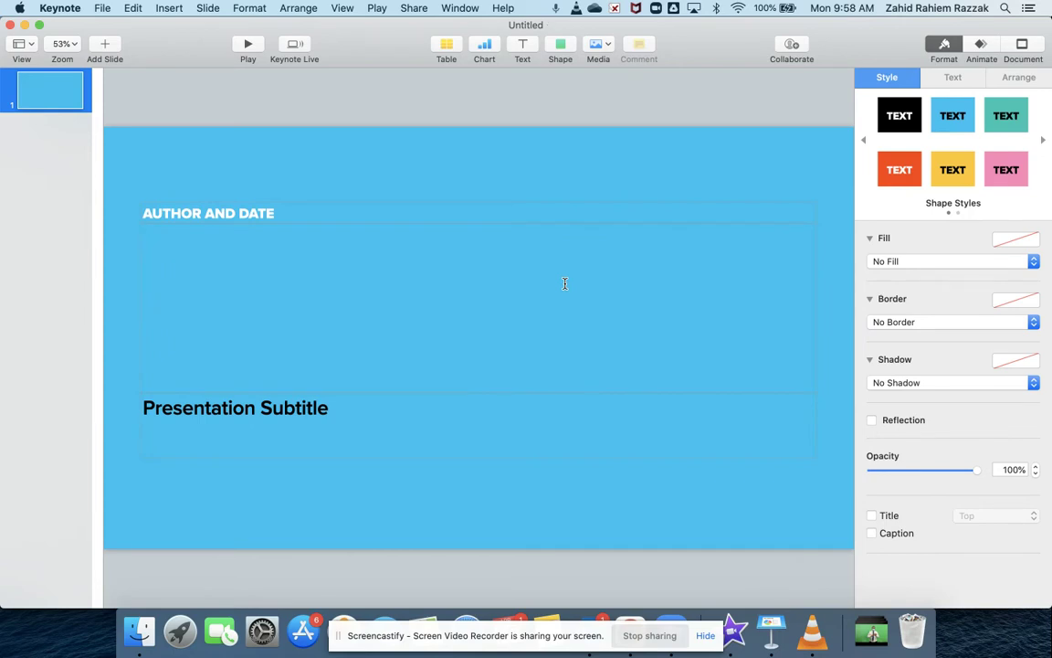
{"action": "type", "text": "DNA & GENES"}
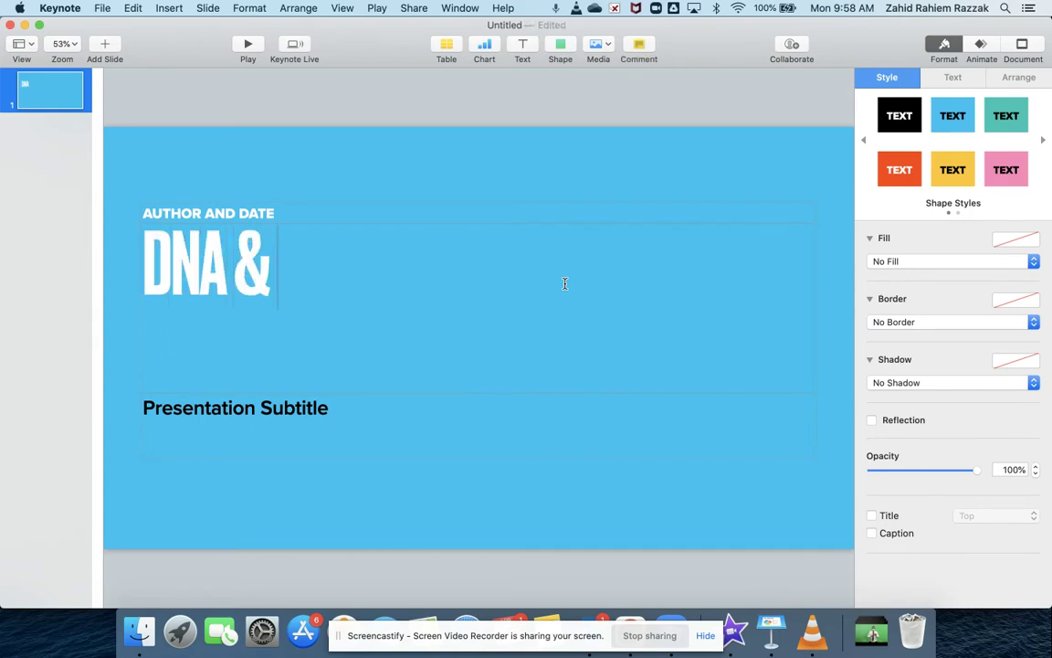
Step: Replace the subtitle placeholder with "Learn all about how DNA affects our genes"
{"action": "left_click", "coordinate": [324, 409]}
{"action": "left_click", "coordinate": [320, 417]}
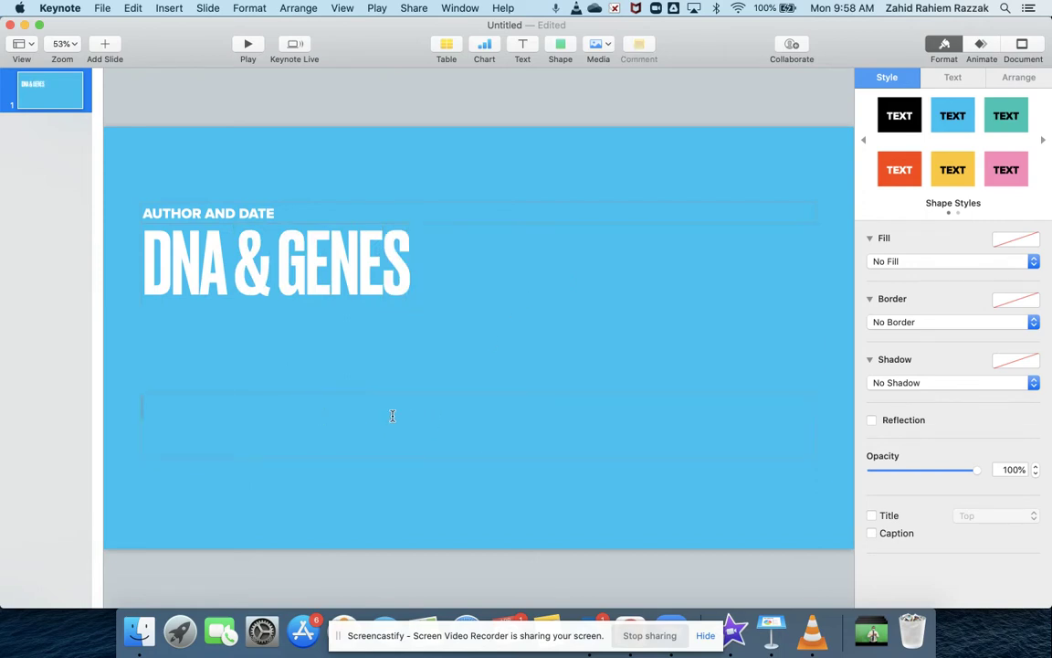
{"action": "type", "text": "Learn a"}
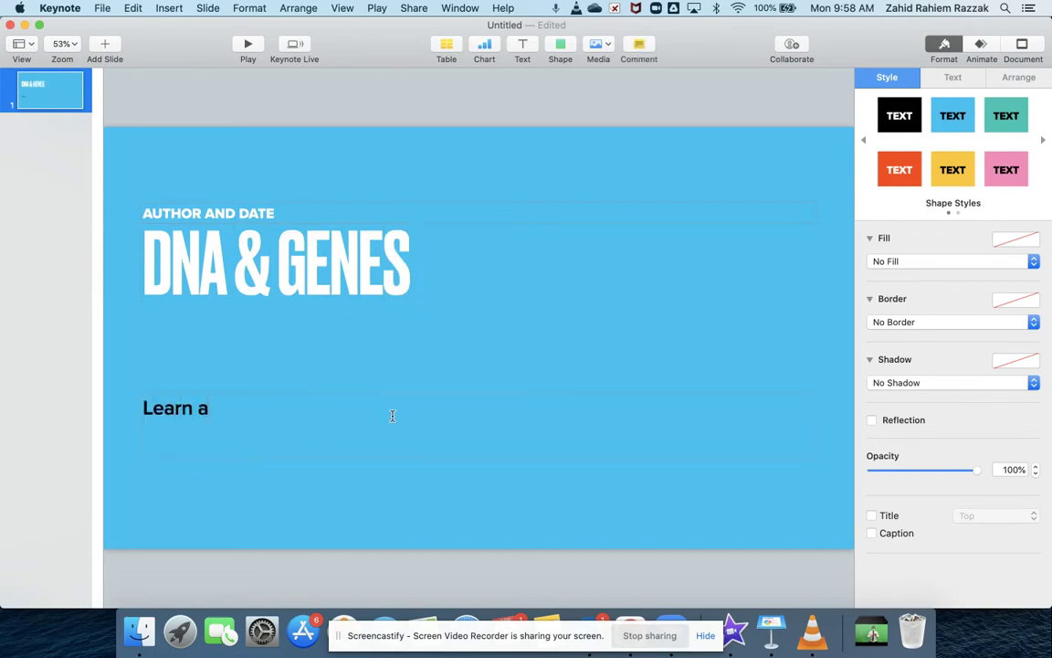
{"action": "type", "text": "ll about how DNA affects our genes"}
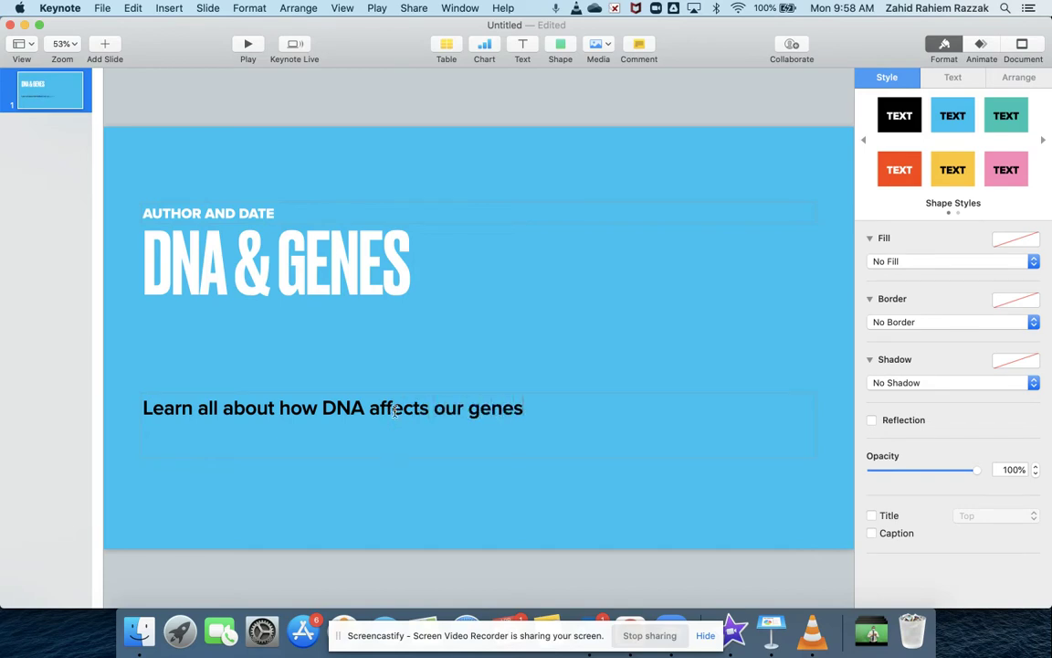
Step: Replace the author and date placeholder above the title with the presenter's name
{"action": "left_click", "coordinate": [283, 221]}
{"action": "type", "text": "MR RAZZA"}
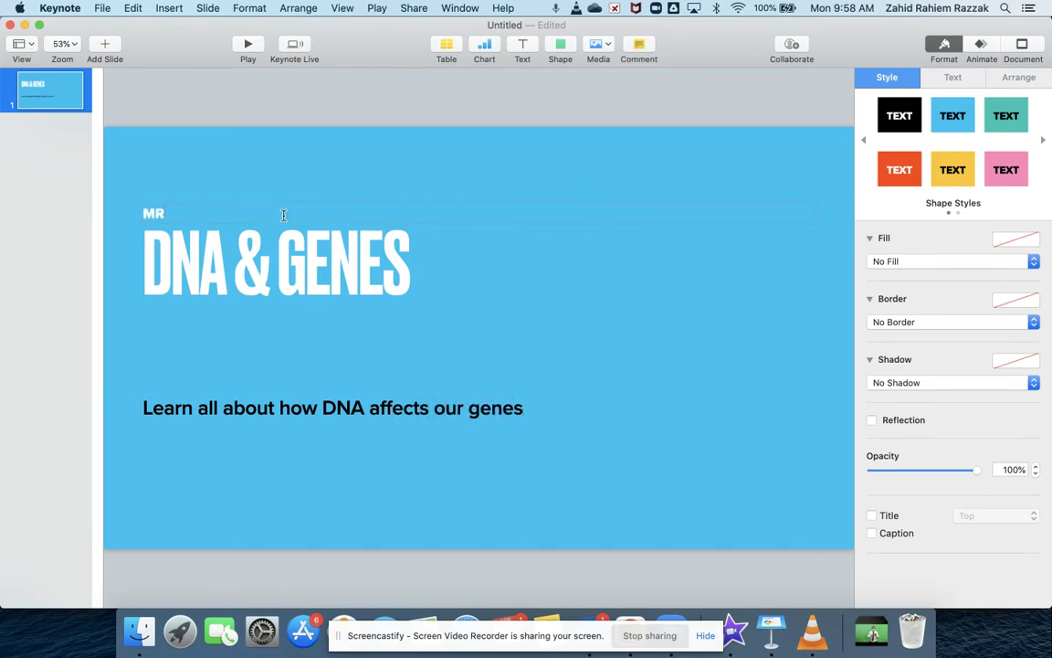
{"action": "left_click", "coordinate": [398, 144]}
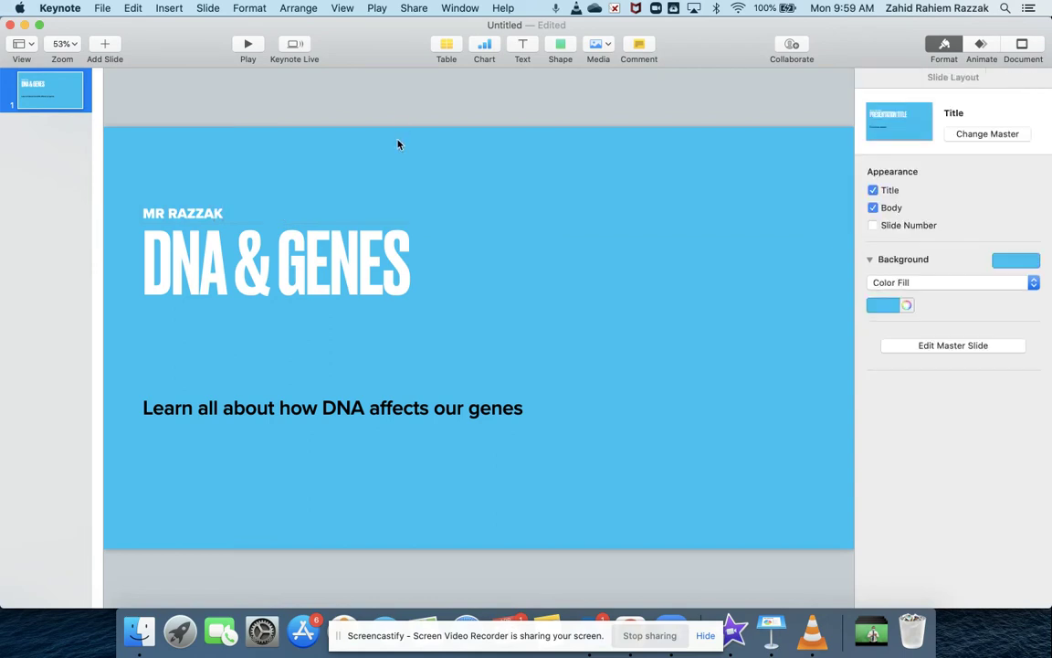
Step: Examine the text formatting options available for the slide's title
{"action": "left_click", "coordinate": [388, 407]}
{"action": "left_click", "coordinate": [338, 254]}
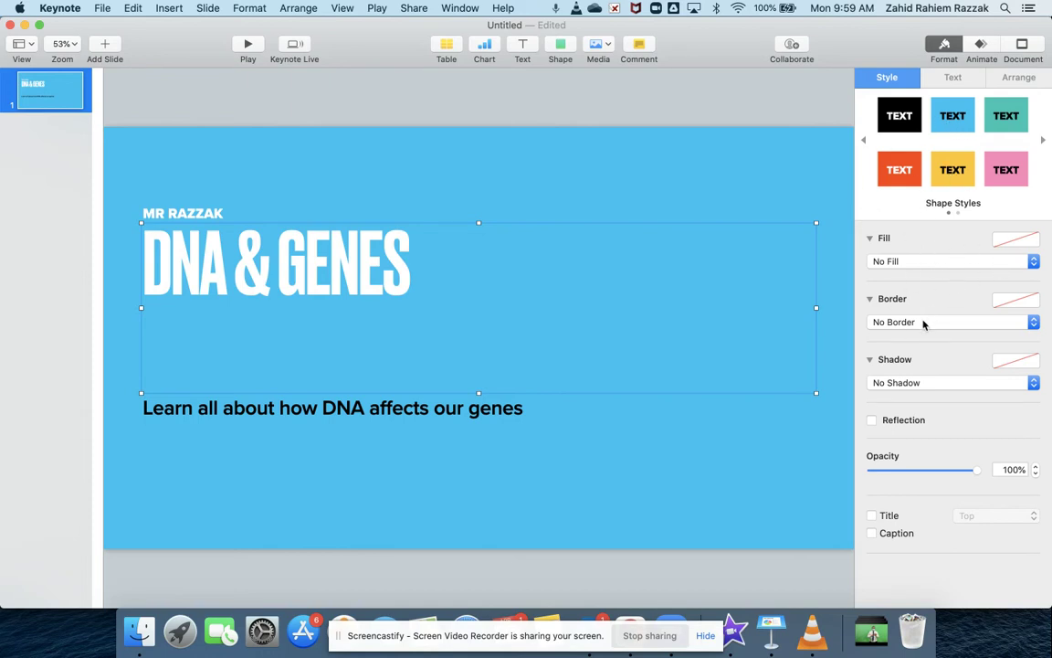
{"action": "left_click", "coordinate": [949, 78]}
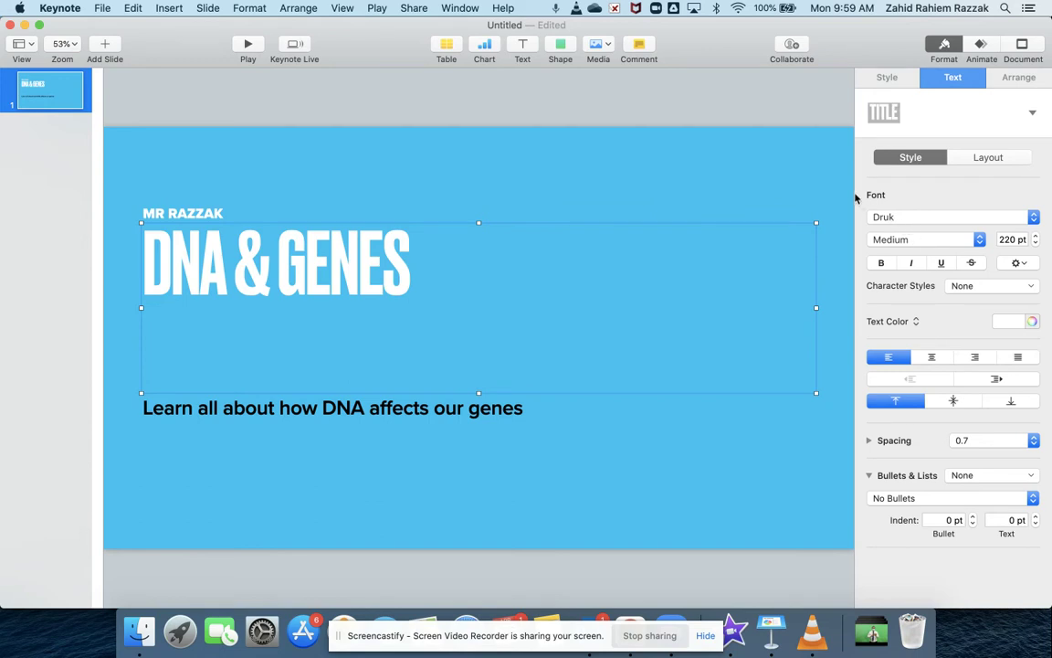
{"action": "left_click", "coordinate": [736, 147]}
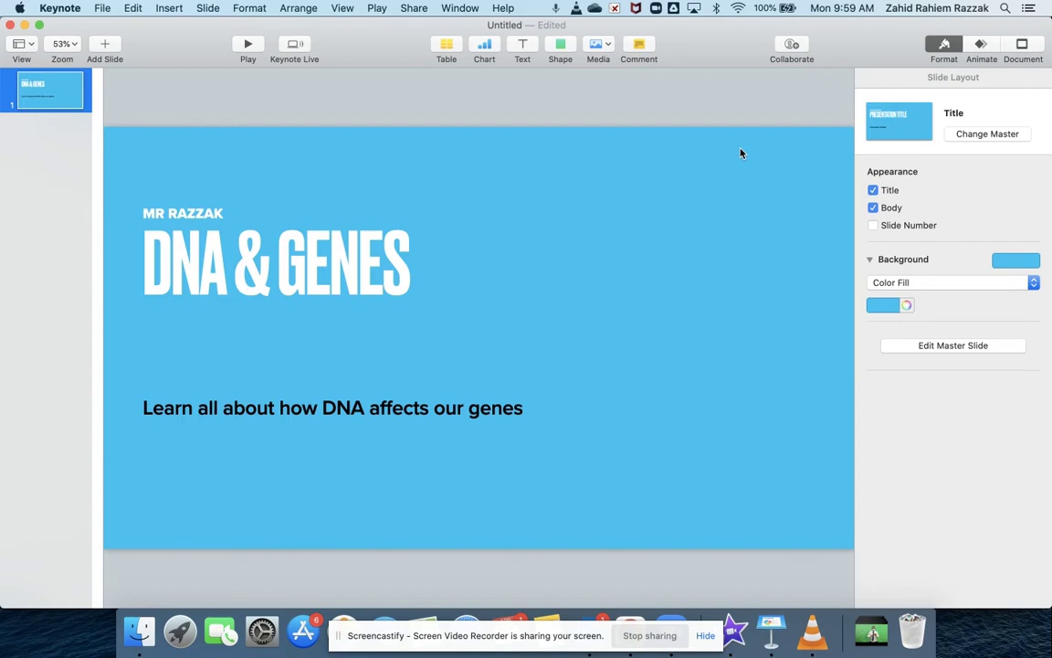
Step: Search the shape library for "dna", insert the DNA shape and enlarge it beside the title
{"action": "left_click", "coordinate": [559, 46]}
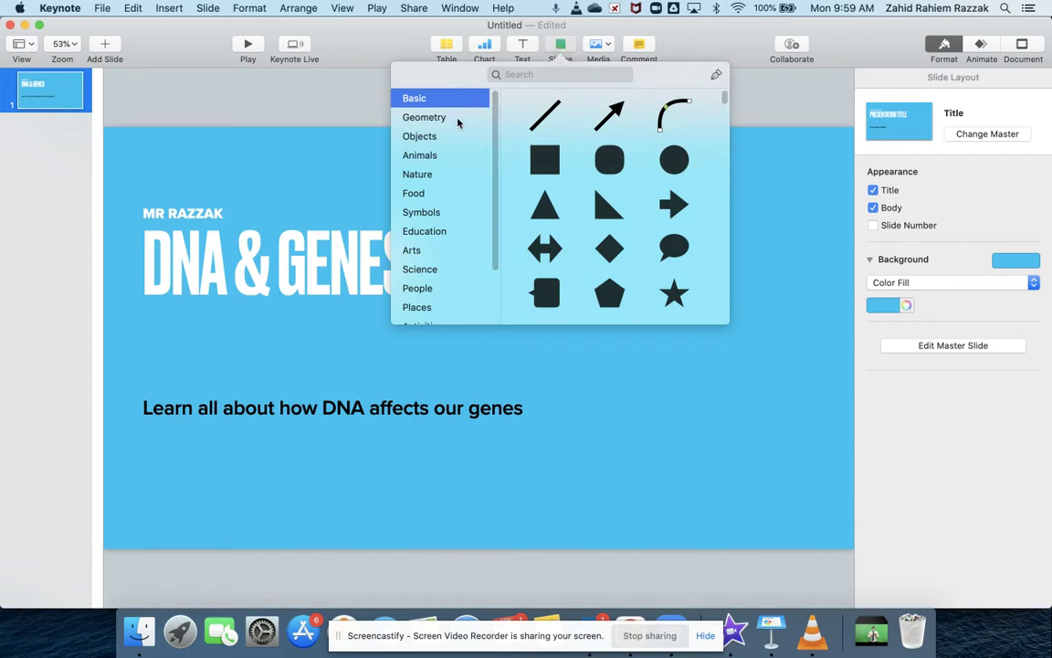
{"action": "left_click", "coordinate": [543, 75]}
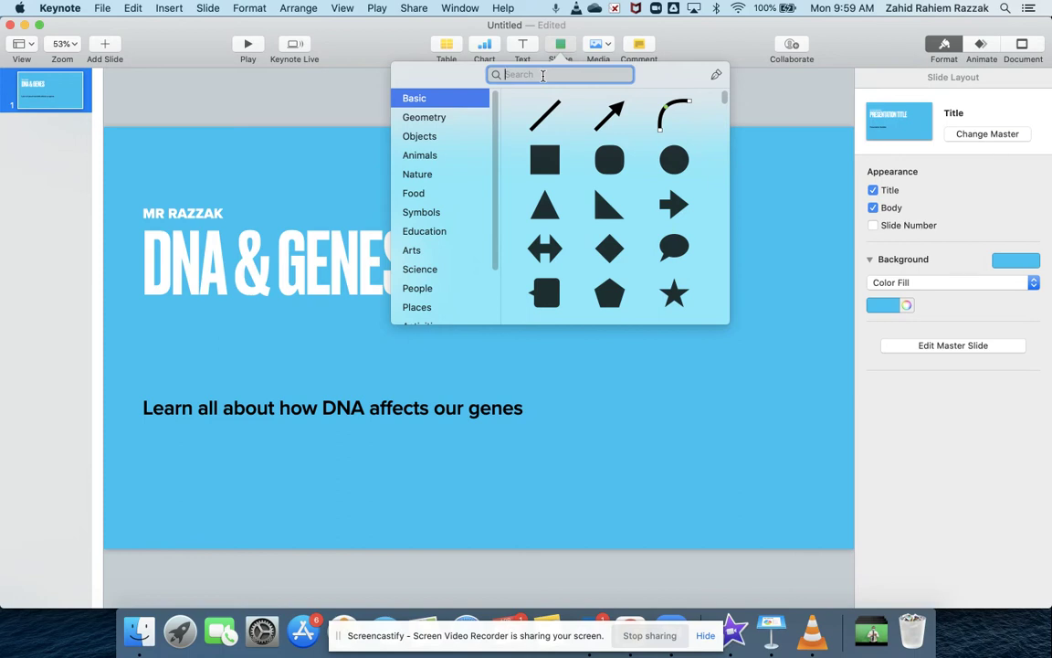
{"action": "type", "text": "dna"}
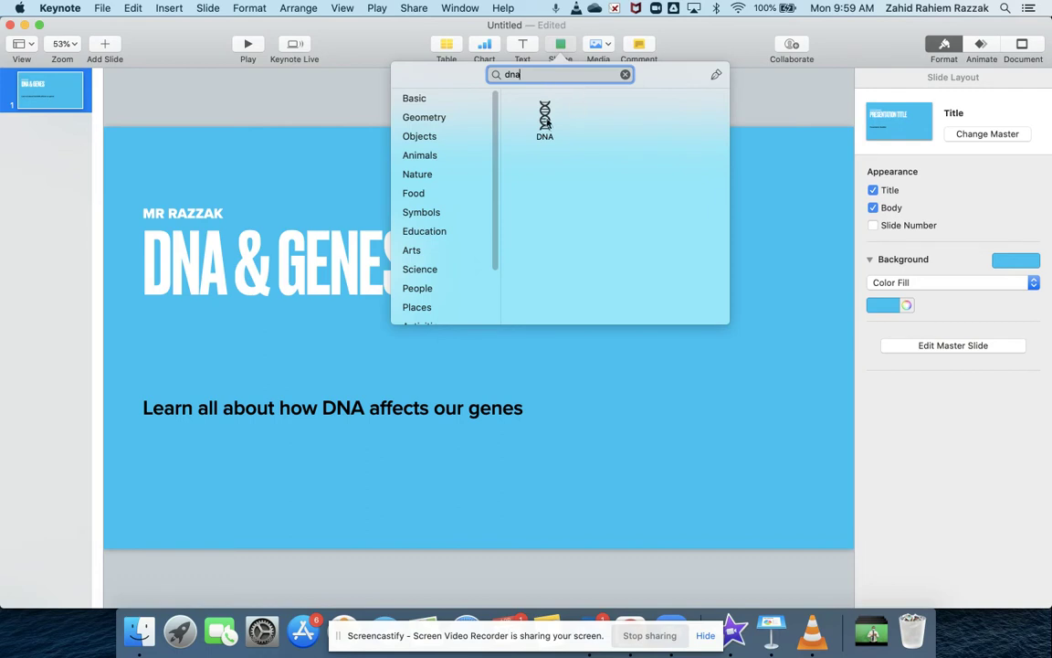
{"action": "left_click", "coordinate": [544, 117]}
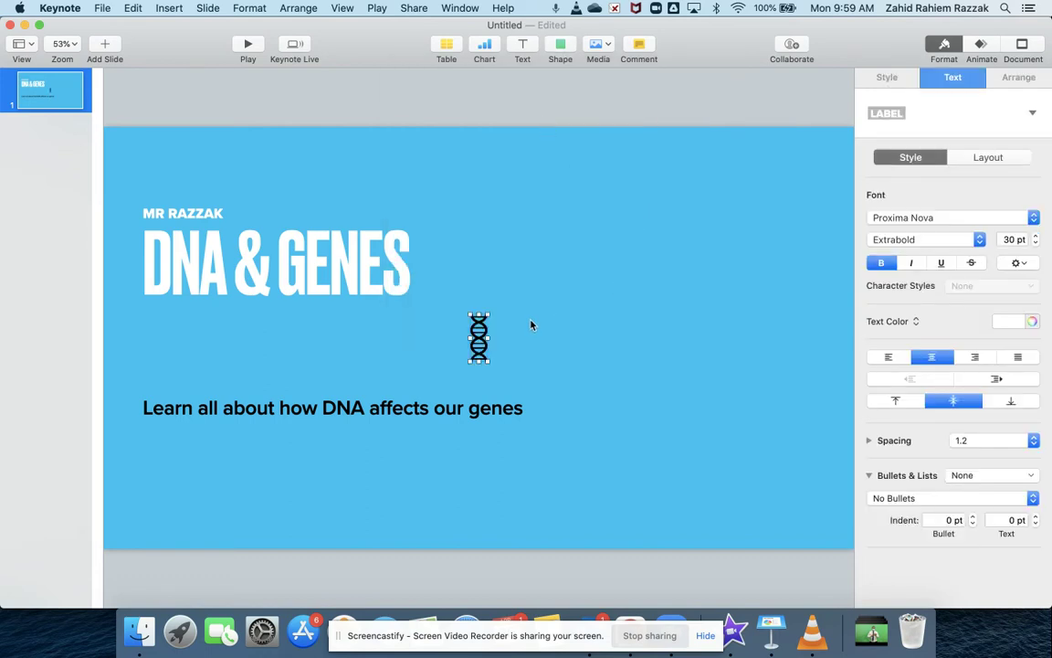
{"action": "left_click_drag", "start_coordinate": [490, 314], "coordinate": [689, 198]}
{"action": "left_click_drag", "start_coordinate": [528, 218], "coordinate": [548, 247]}
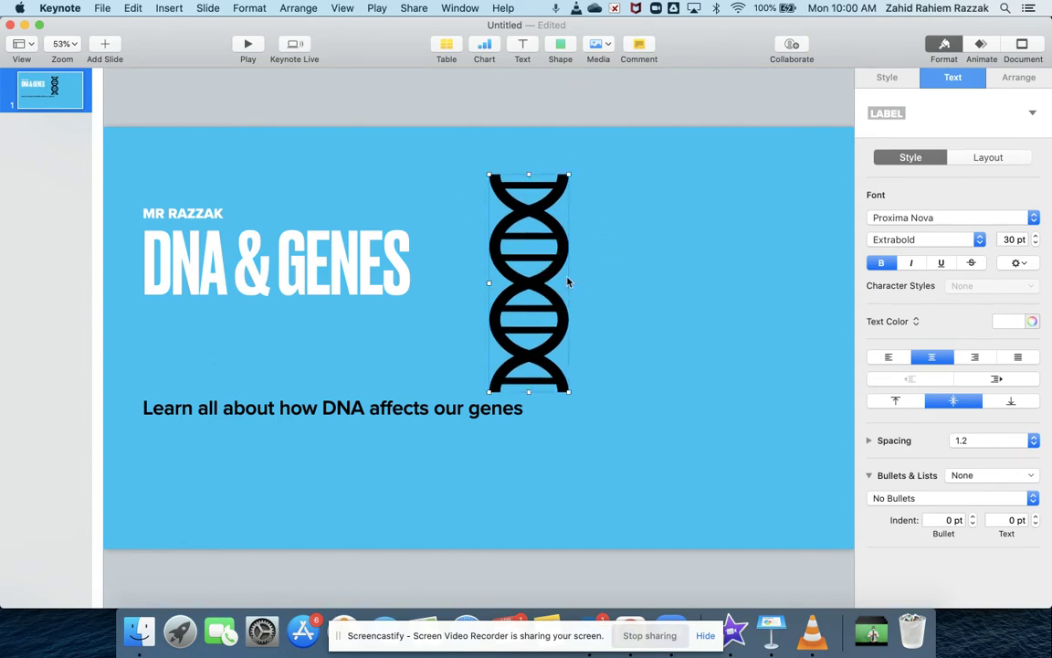
Step: Apply the yellow shape style to the DNA shape and give it a Line border
{"action": "left_click", "coordinate": [899, 78]}
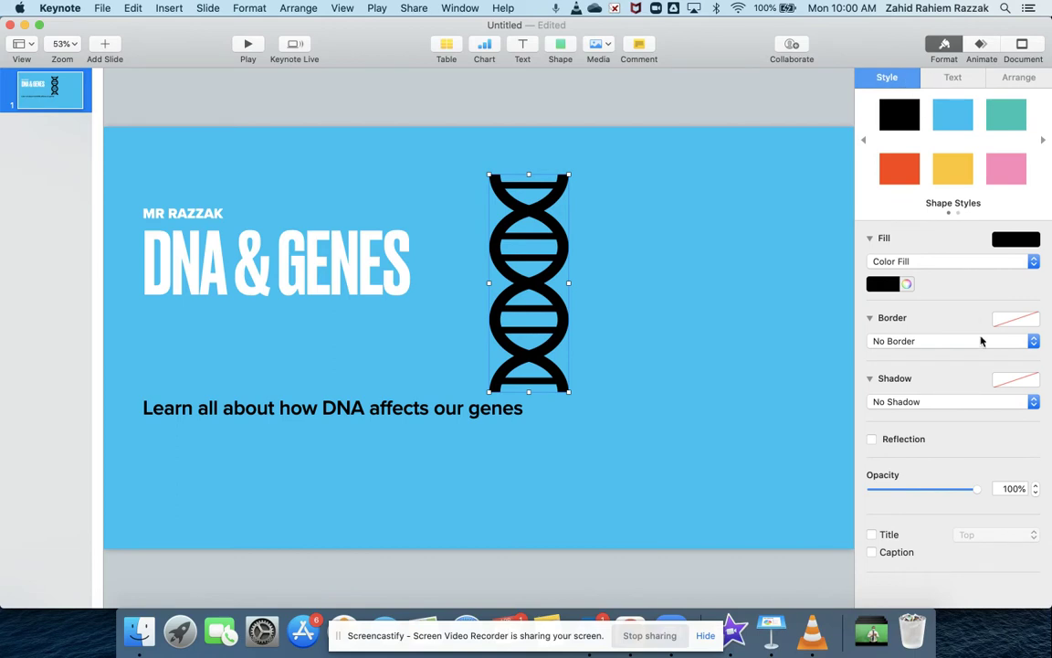
{"action": "left_click", "coordinate": [957, 180]}
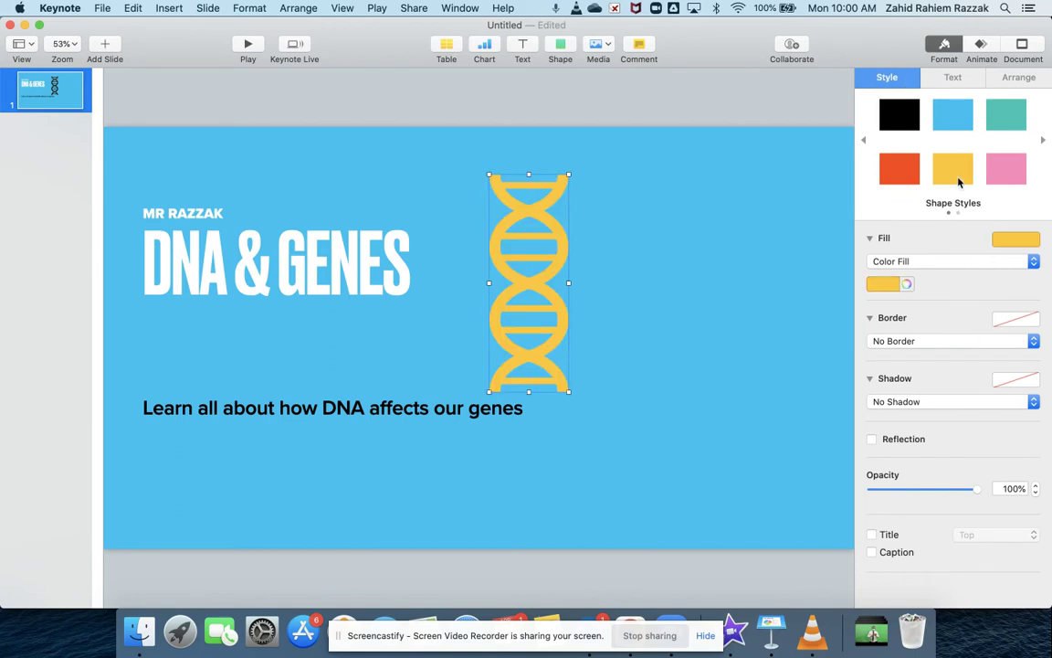
{"action": "left_click", "coordinate": [950, 342]}
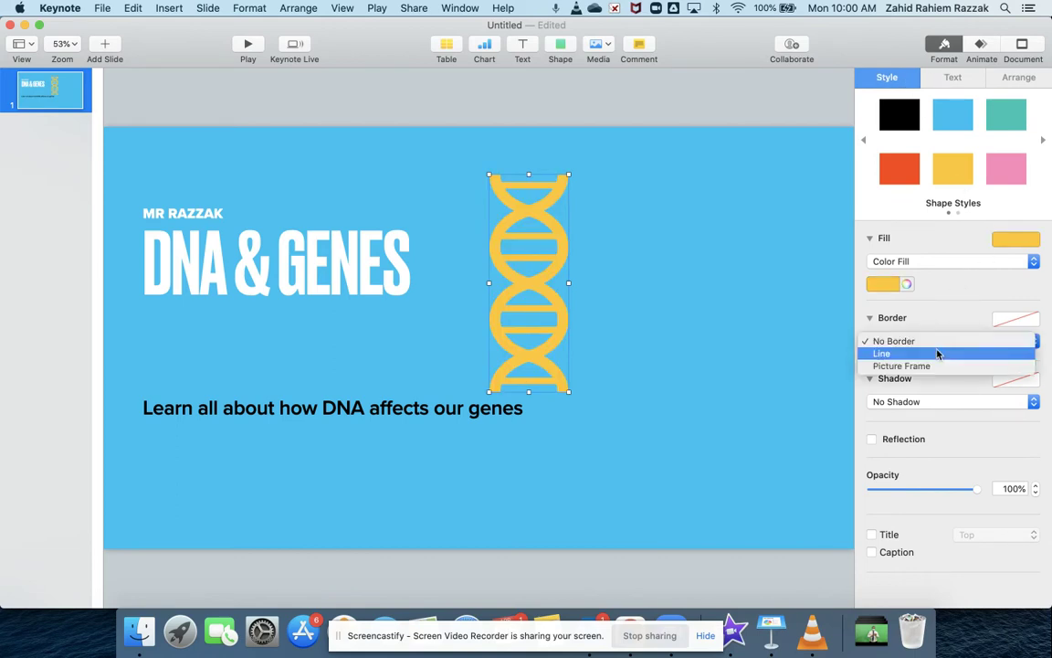
{"action": "left_click", "coordinate": [937, 355]}
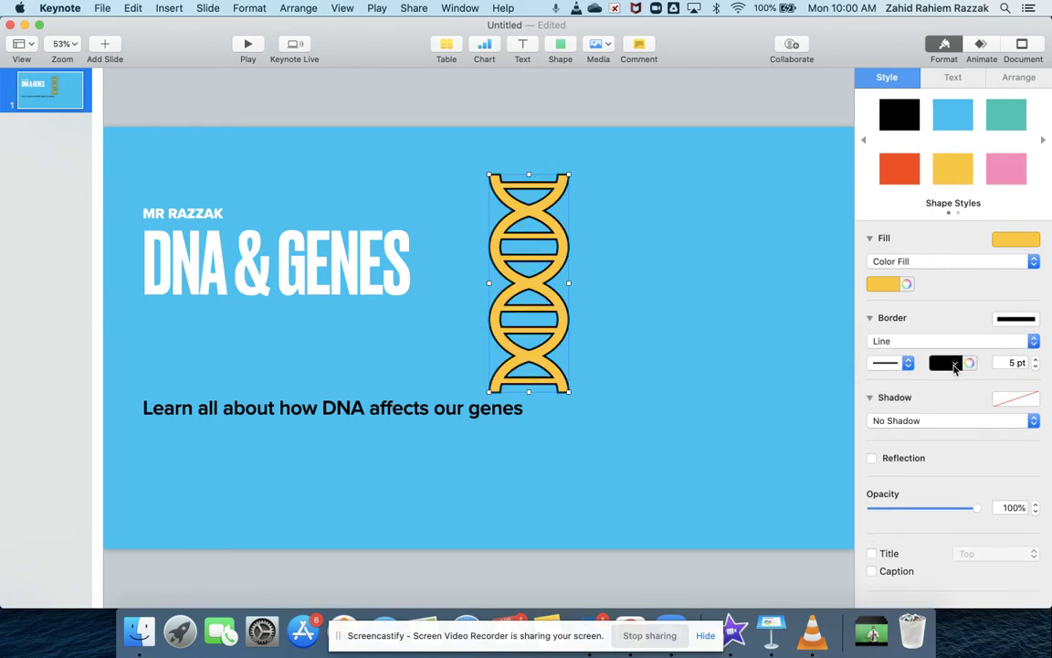
{"action": "left_click", "coordinate": [906, 342]}
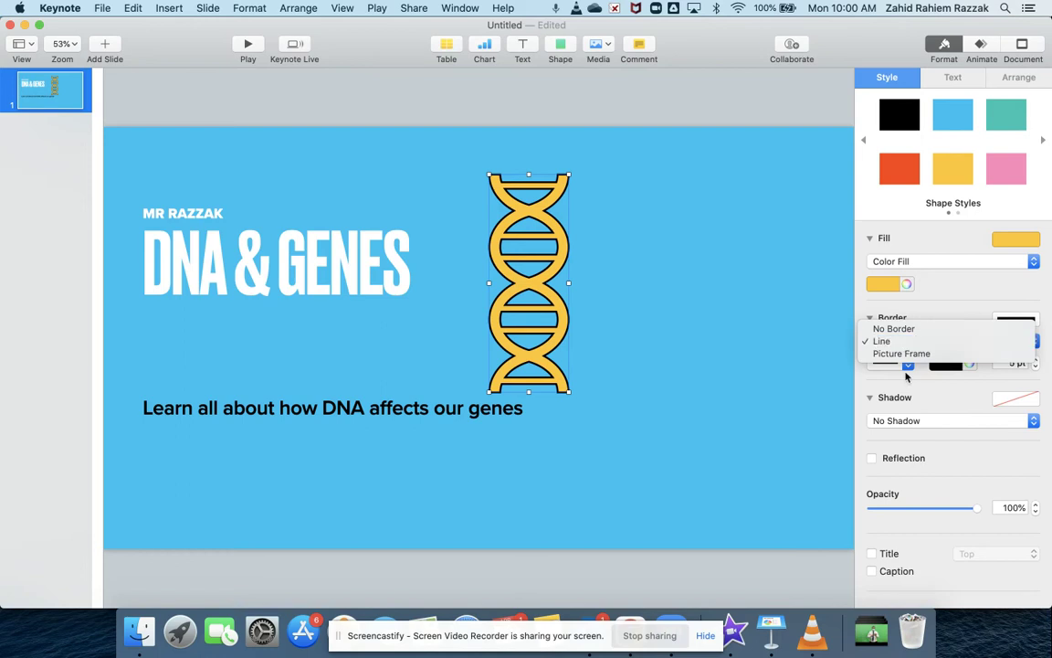
{"action": "left_click", "coordinate": [907, 342]}
Step: Change the DNA shape's border to the rough, chalk-like line style and colour it purple
{"action": "left_click", "coordinate": [907, 364]}
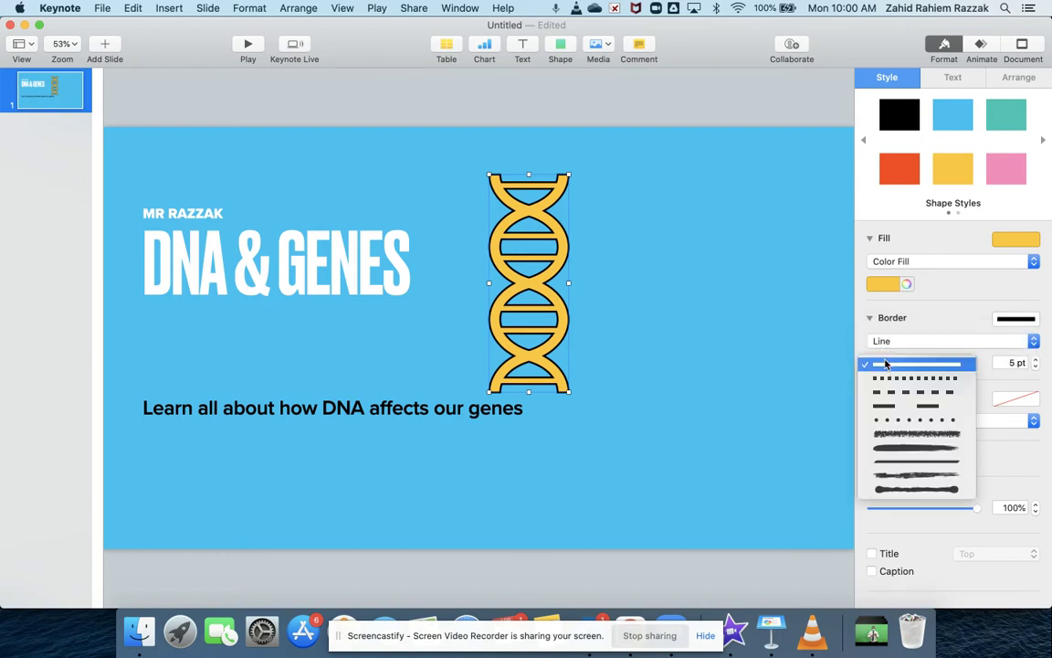
{"action": "left_click", "coordinate": [909, 438]}
{"action": "left_click", "coordinate": [950, 363]}
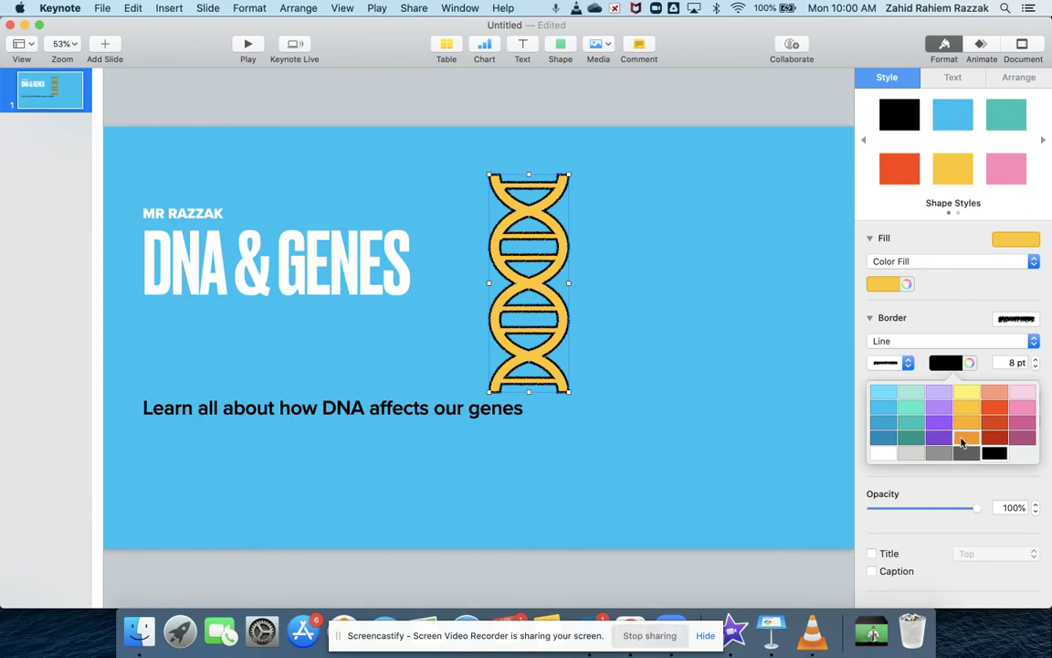
{"action": "left_click", "coordinate": [962, 443]}
{"action": "left_click", "coordinate": [944, 362]}
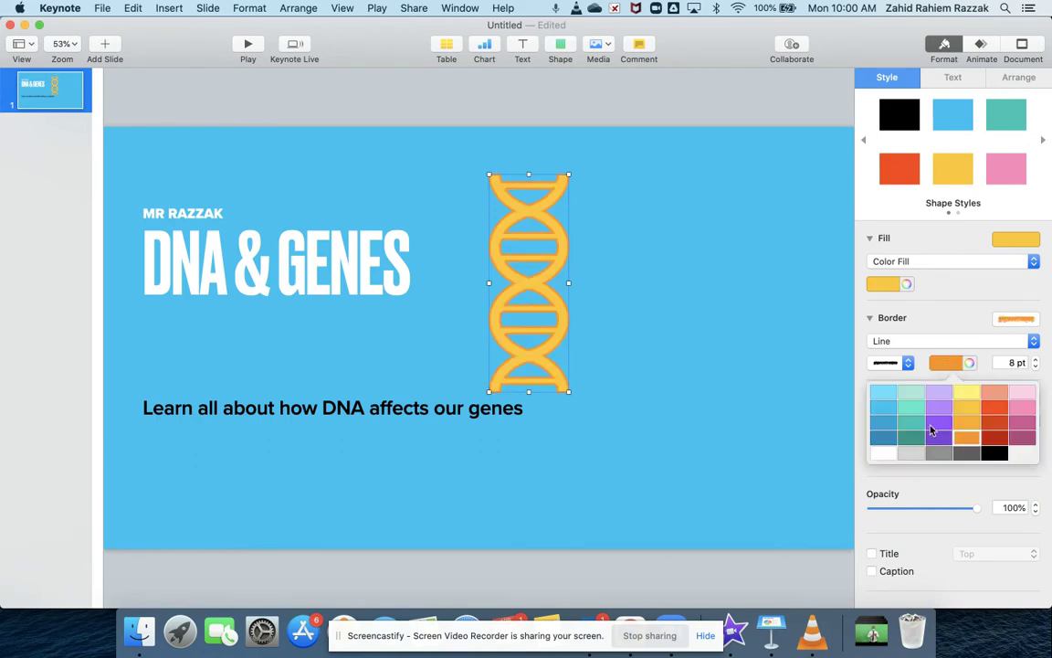
{"action": "left_click", "coordinate": [937, 426]}
{"action": "left_click", "coordinate": [603, 349]}
Step: Move the title down to about y 265 pt, then enlarge the DNA shape to most of the slide's height in its right half
{"action": "left_click", "coordinate": [552, 352]}
{"action": "mouse_move", "coordinate": [551, 352]}
{"action": "left_mouse_down"}
{"action": "mouse_move", "coordinate": [683, 419]}
{"action": "mouse_move", "coordinate": [592, 343]}
{"action": "mouse_move", "coordinate": [544, 338]}
{"action": "mouse_move", "coordinate": [549, 331]}
{"action": "left_mouse_up"}
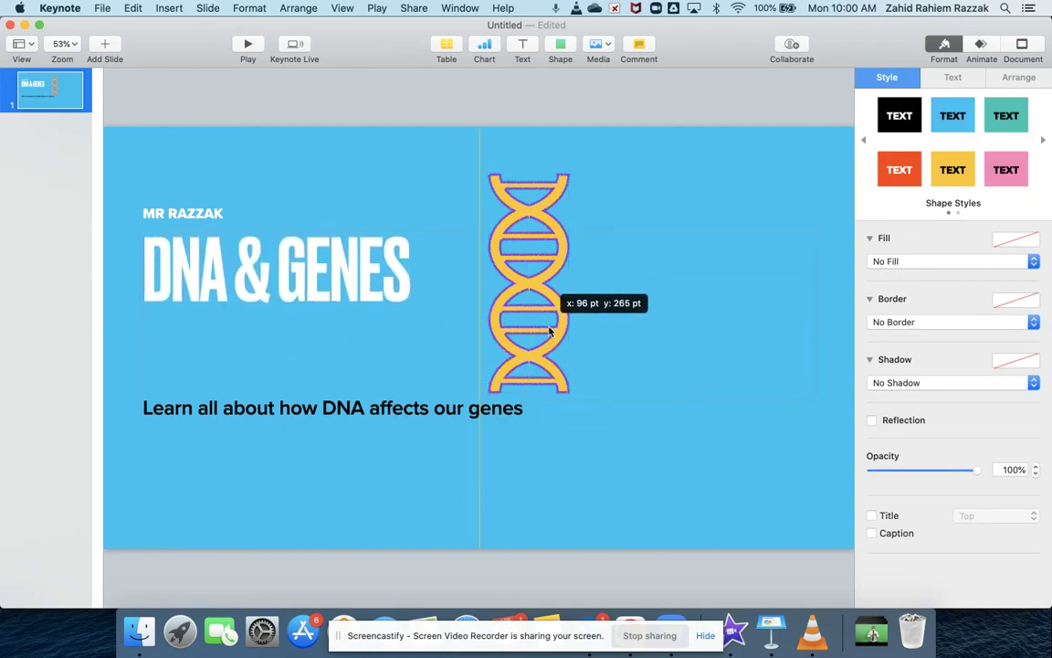
{"action": "left_click", "coordinate": [550, 188]}
{"action": "left_click_drag", "start_coordinate": [550, 189], "coordinate": [701, 151]}
{"action": "mouse_move", "coordinate": [666, 242]}
{"action": "left_mouse_down"}
{"action": "mouse_move", "coordinate": [680, 272]}
{"action": "mouse_move", "coordinate": [683, 254]}
{"action": "left_mouse_up"}
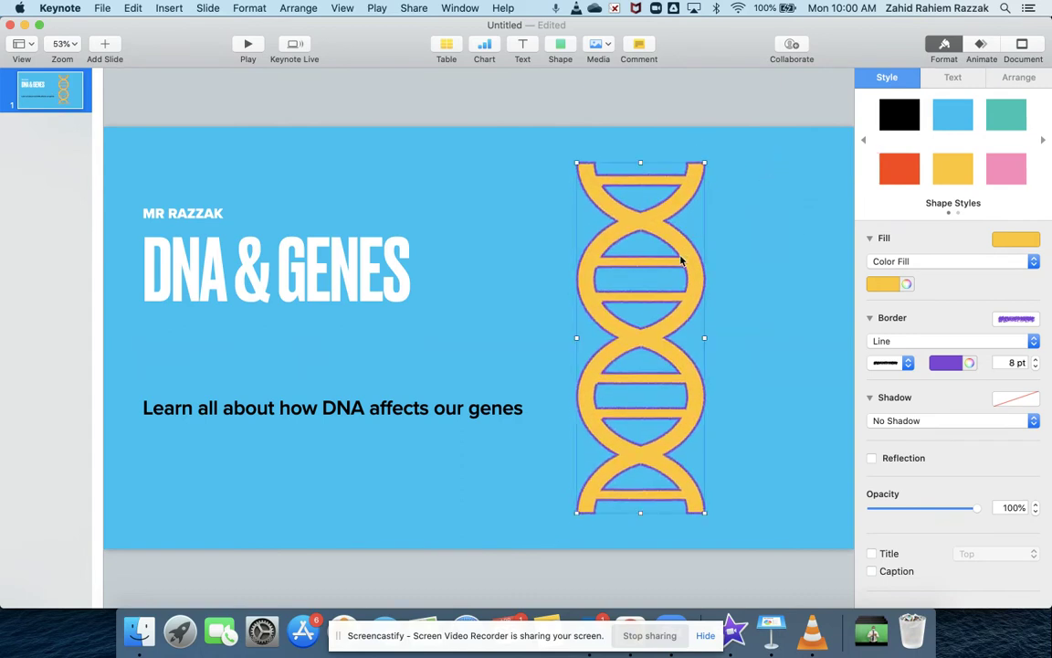
{"action": "left_click", "coordinate": [486, 169]}
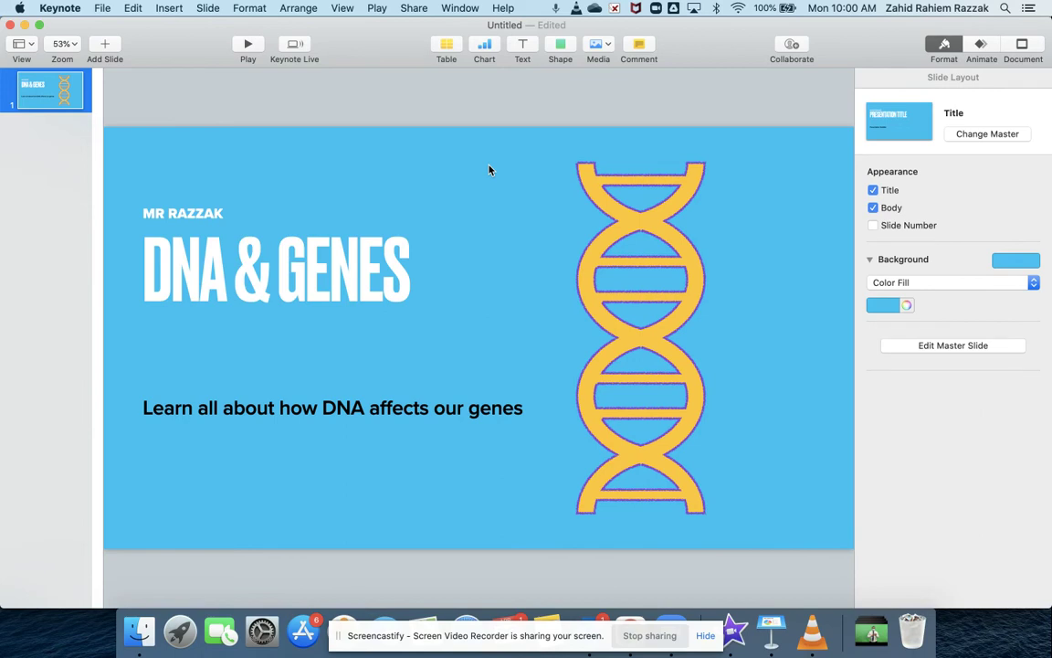
{"action": "left_click", "coordinate": [608, 47]}
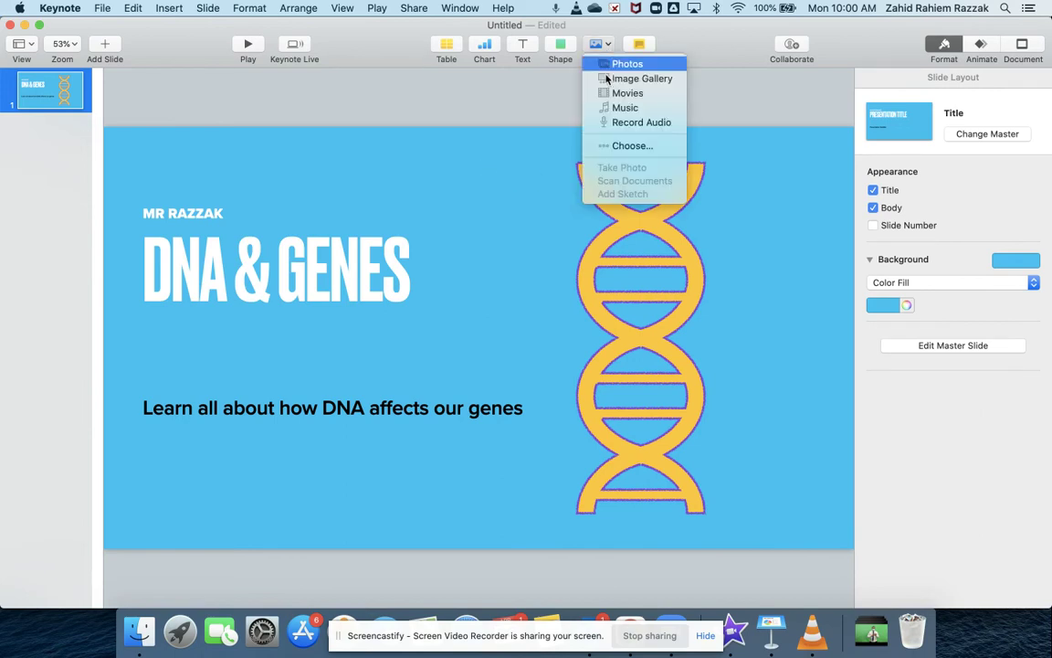
{"action": "left_click", "coordinate": [623, 148]}
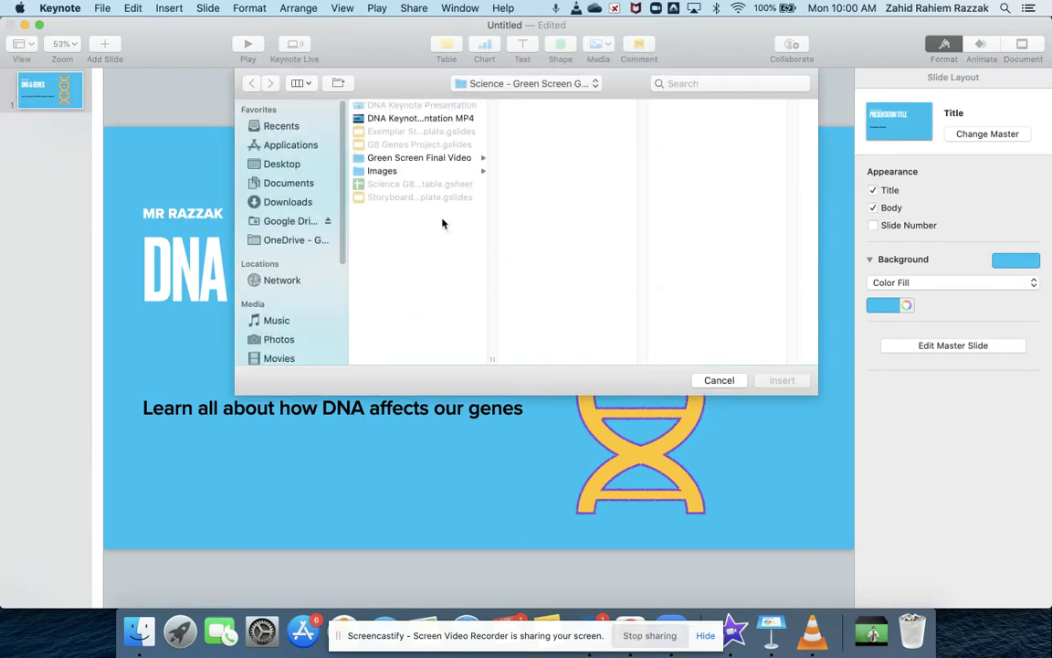
{"action": "left_click", "coordinate": [383, 173]}
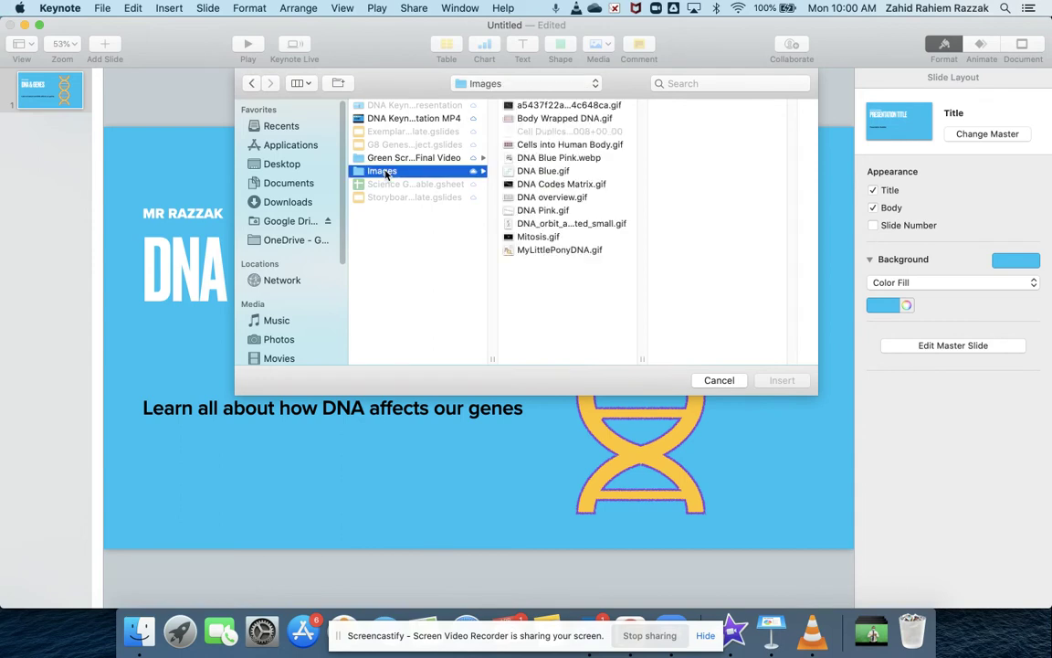
{"action": "left_click", "coordinate": [555, 120]}
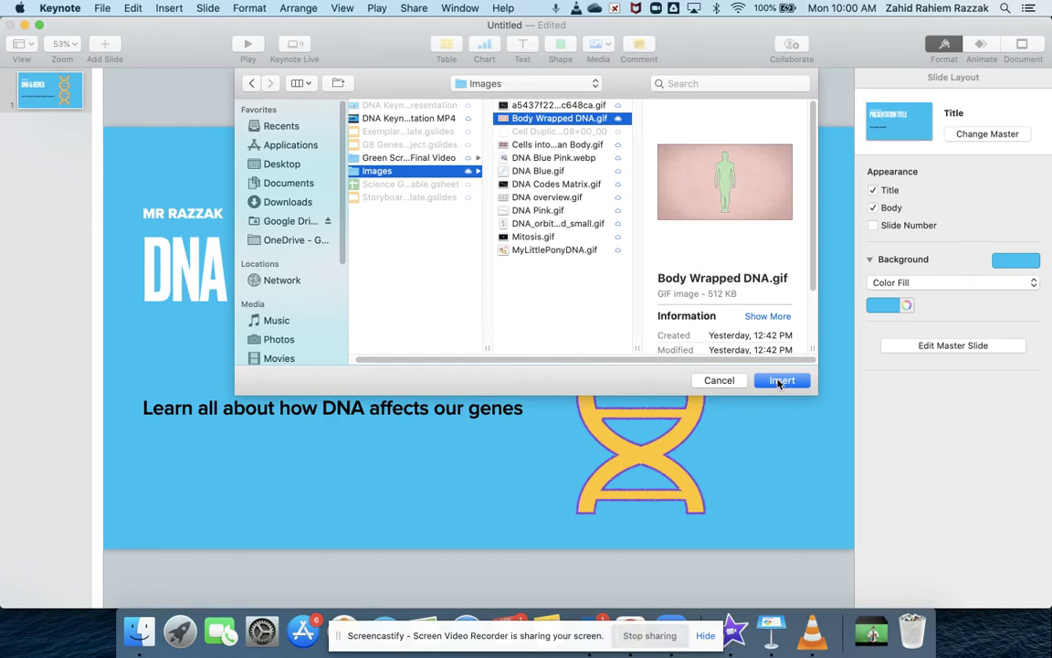
{"action": "left_click", "coordinate": [720, 381]}
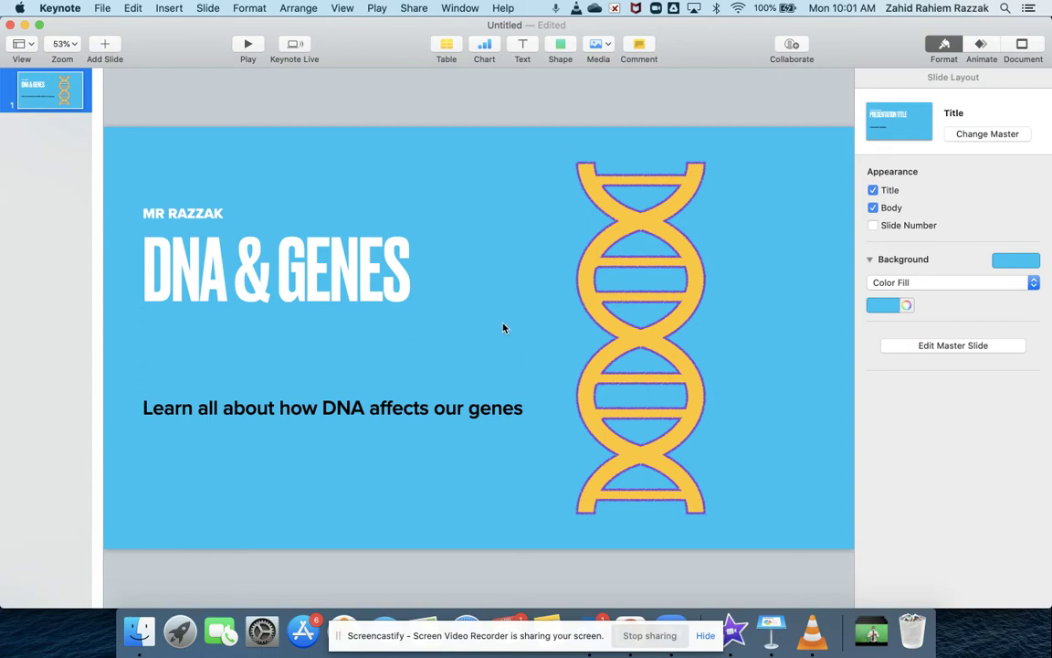
{"action": "left_click", "coordinate": [104, 44]}
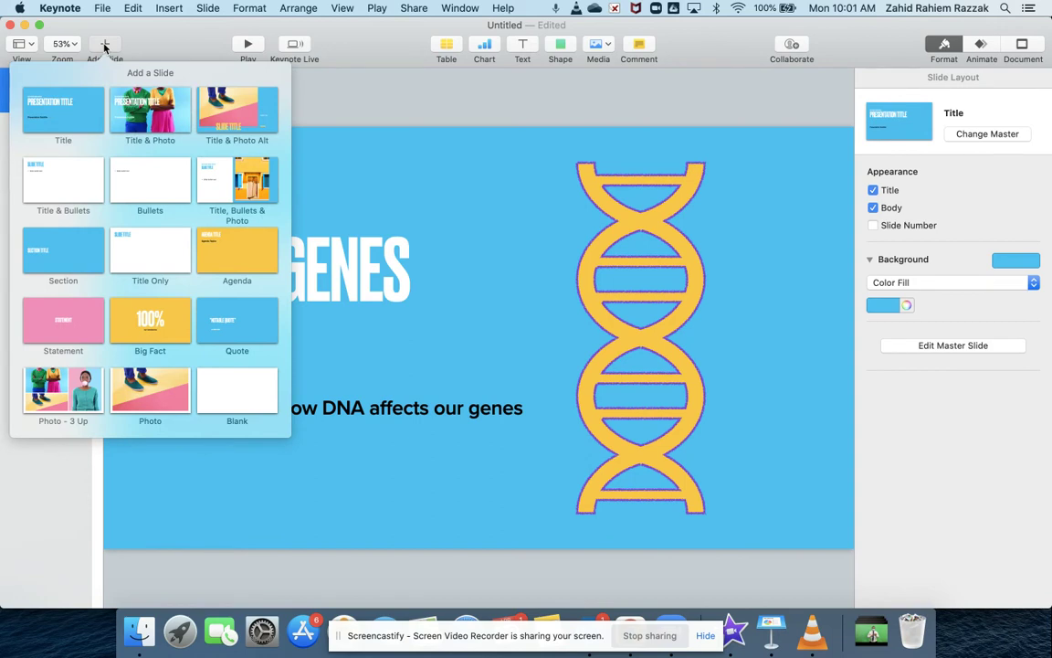
{"action": "left_click", "coordinate": [105, 45]}
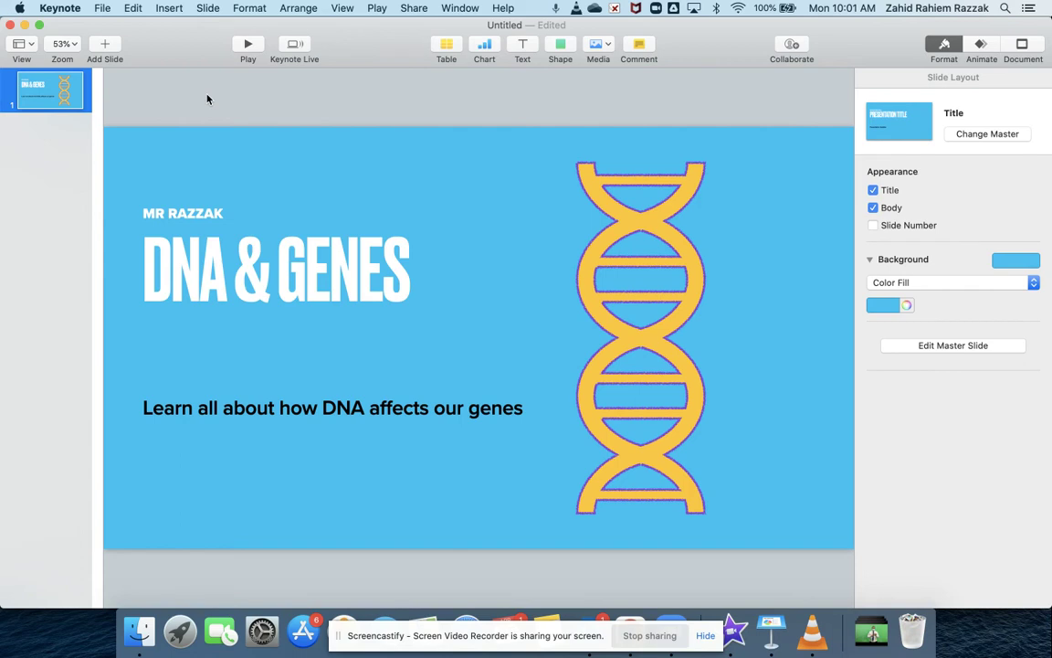
Step: Duplicate the title slide and delete the presenter name and the subtitle text from the copy
{"action": "right_click", "coordinate": [48, 101]}
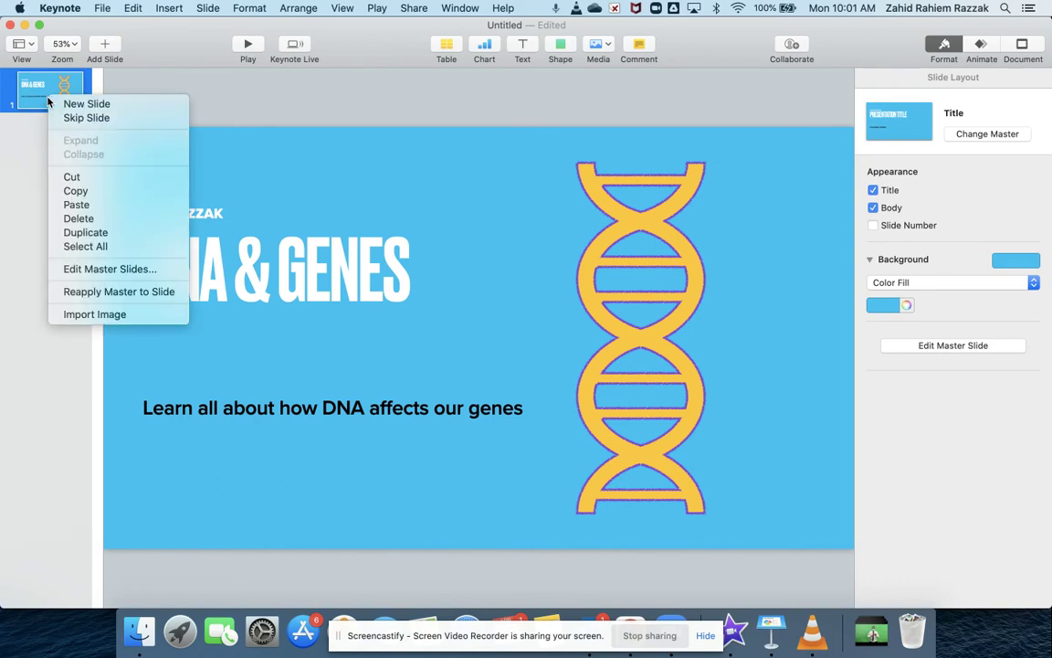
{"action": "left_click", "coordinate": [116, 234]}
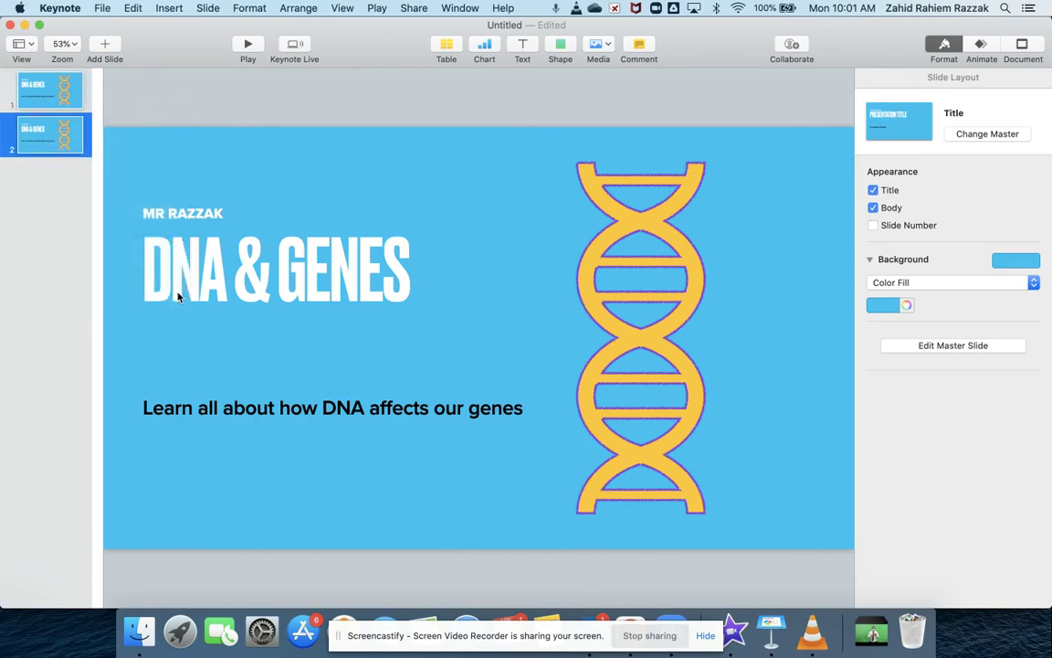
{"action": "left_click", "coordinate": [206, 214]}
{"action": "key", "text": "Delete"}
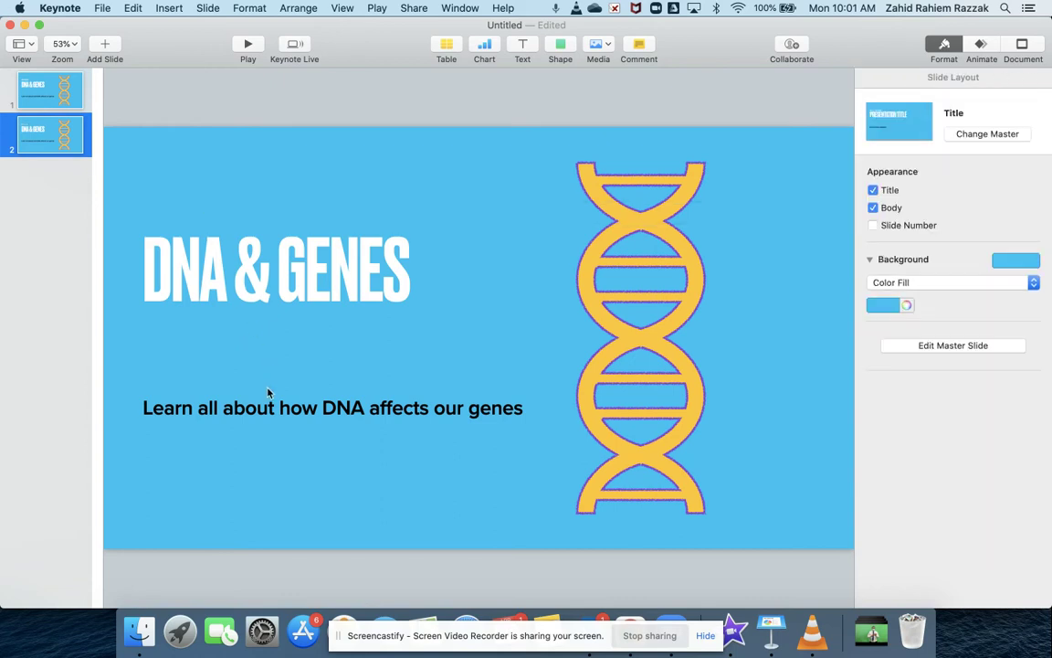
{"action": "left_click", "coordinate": [271, 412]}
{"action": "key", "text": "Delete"}
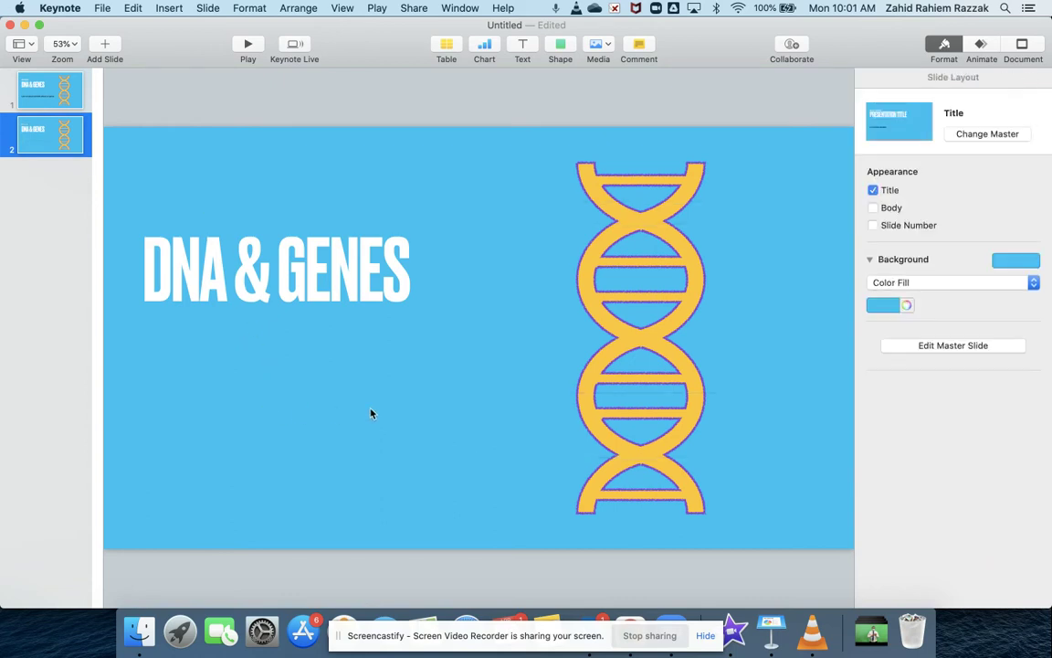
Step: Lay out slide 2 with the title in the slide's upper-left corner and the DNA shape rotated to 270° and enlarged across most of the width
{"action": "left_click", "coordinate": [629, 294]}
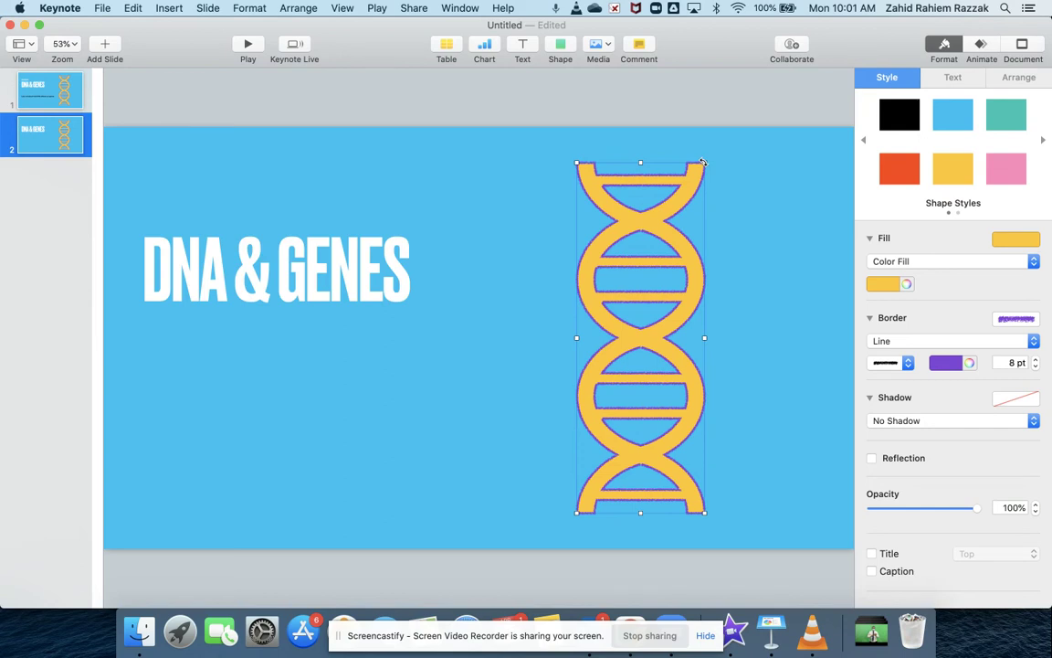
{"action": "left_click_drag", "start_coordinate": [703, 162], "coordinate": [787, 400]}
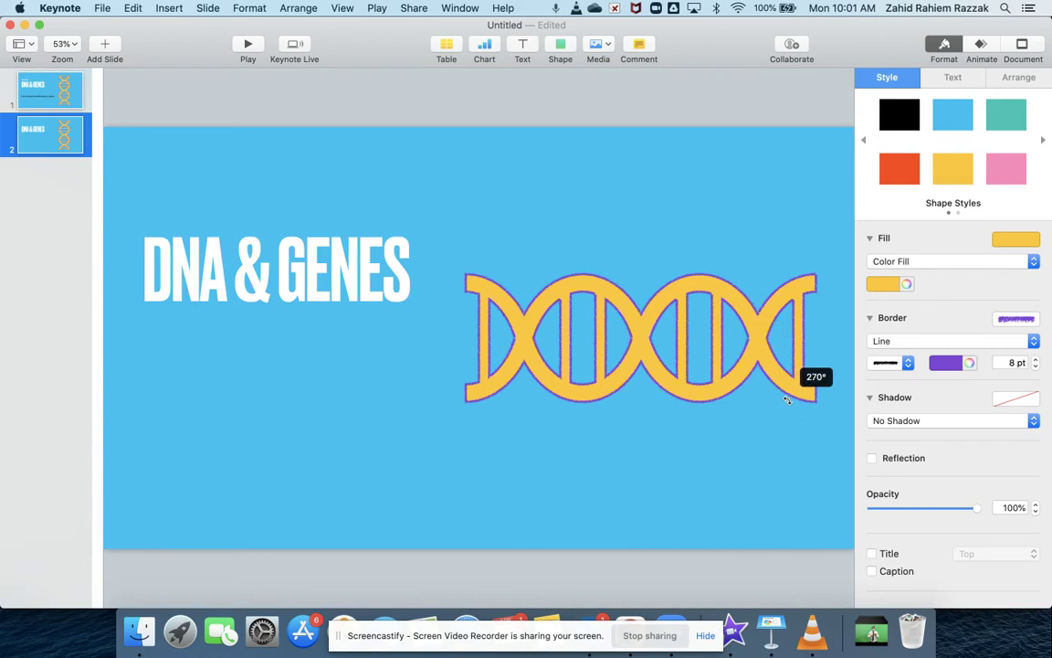
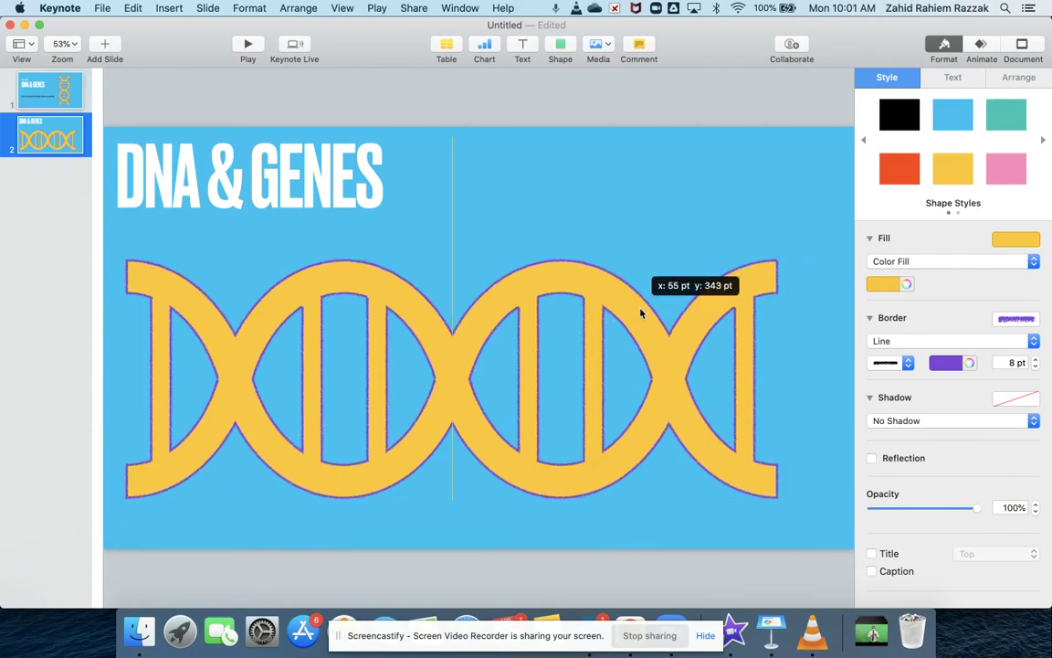
{"action": "left_click", "coordinate": [706, 252]}
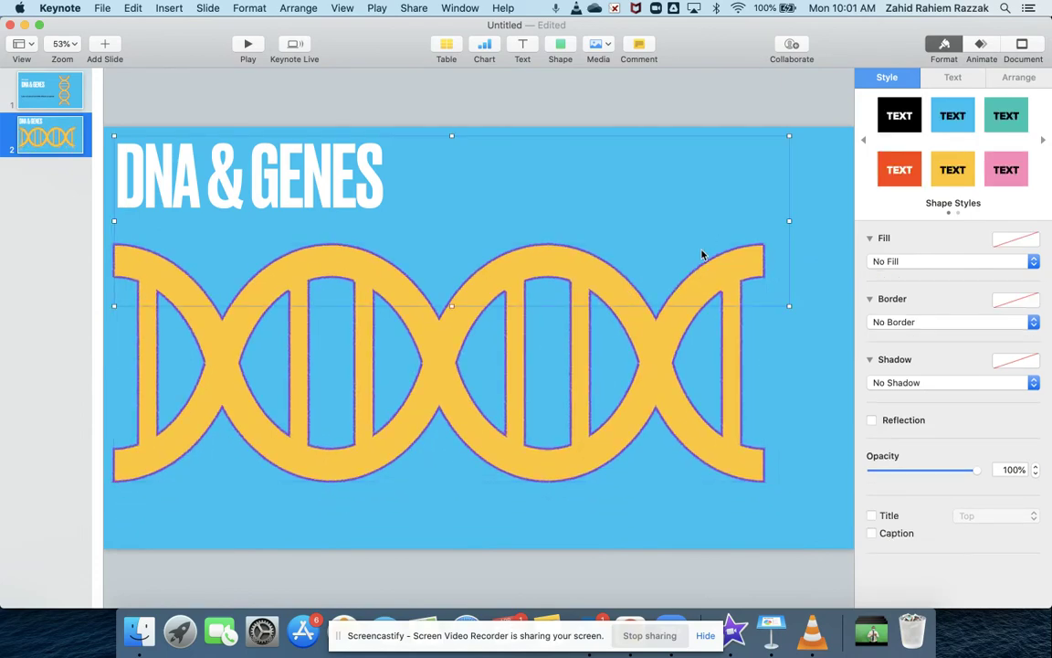
{"action": "left_click", "coordinate": [786, 339]}
Step: Add the Magic Move transition to slide 1
{"action": "left_click", "coordinate": [62, 99]}
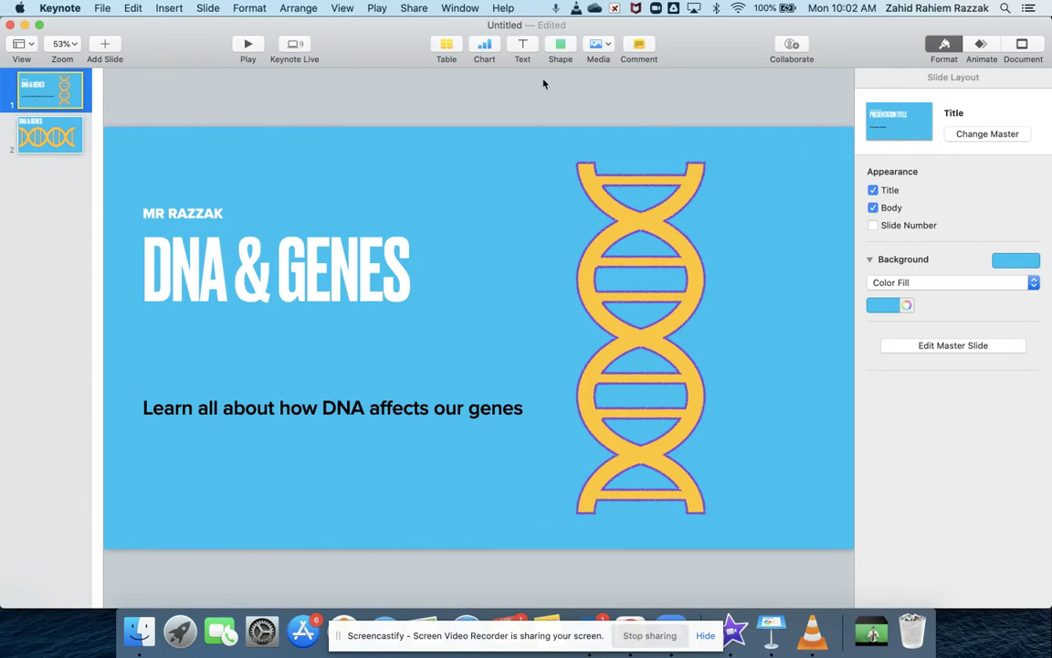
{"action": "left_click", "coordinate": [981, 48]}
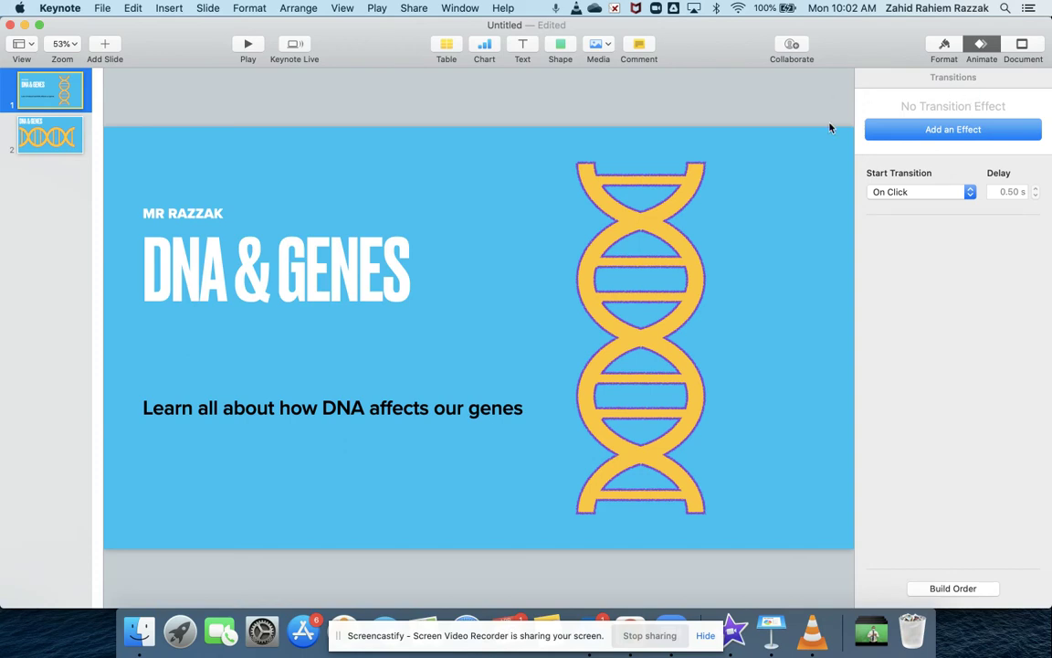
{"action": "left_click", "coordinate": [951, 130]}
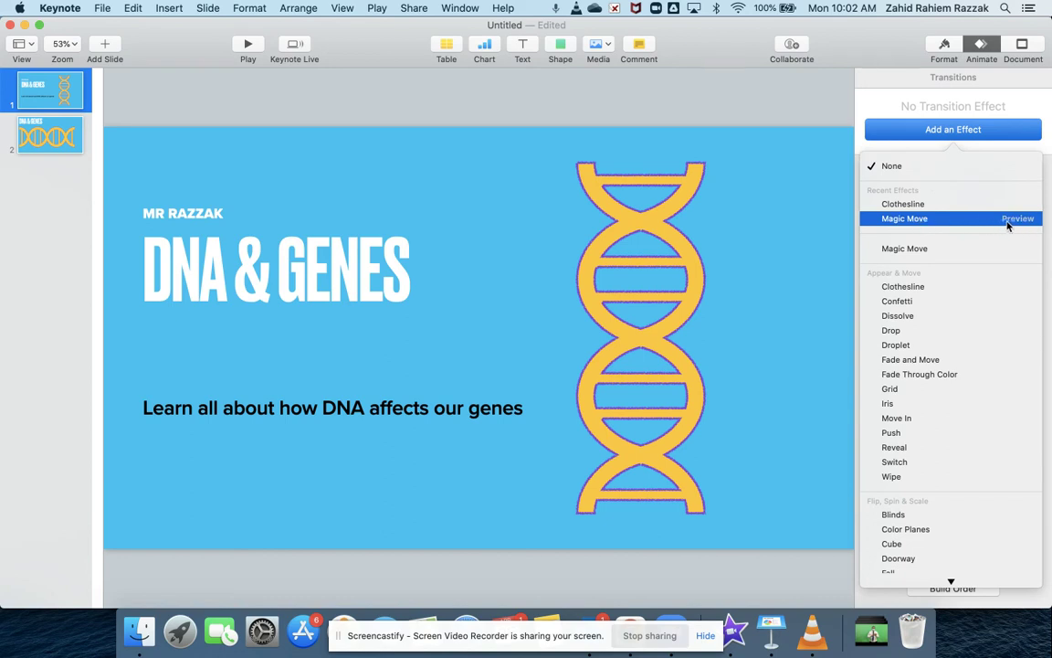
{"action": "left_click", "coordinate": [906, 220]}
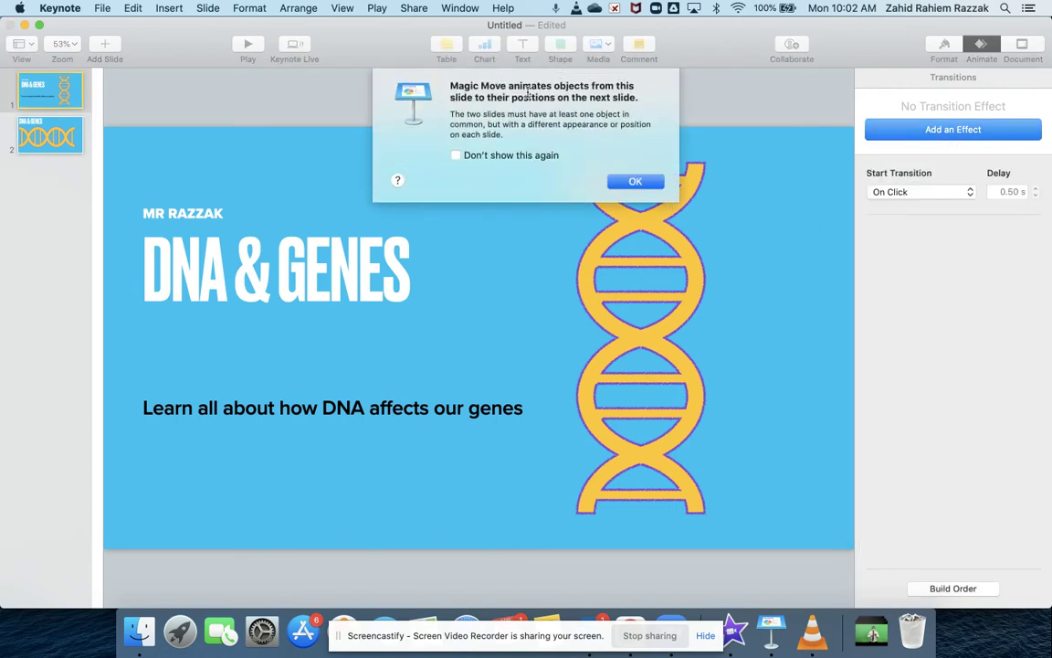
{"action": "left_click", "coordinate": [634, 182]}
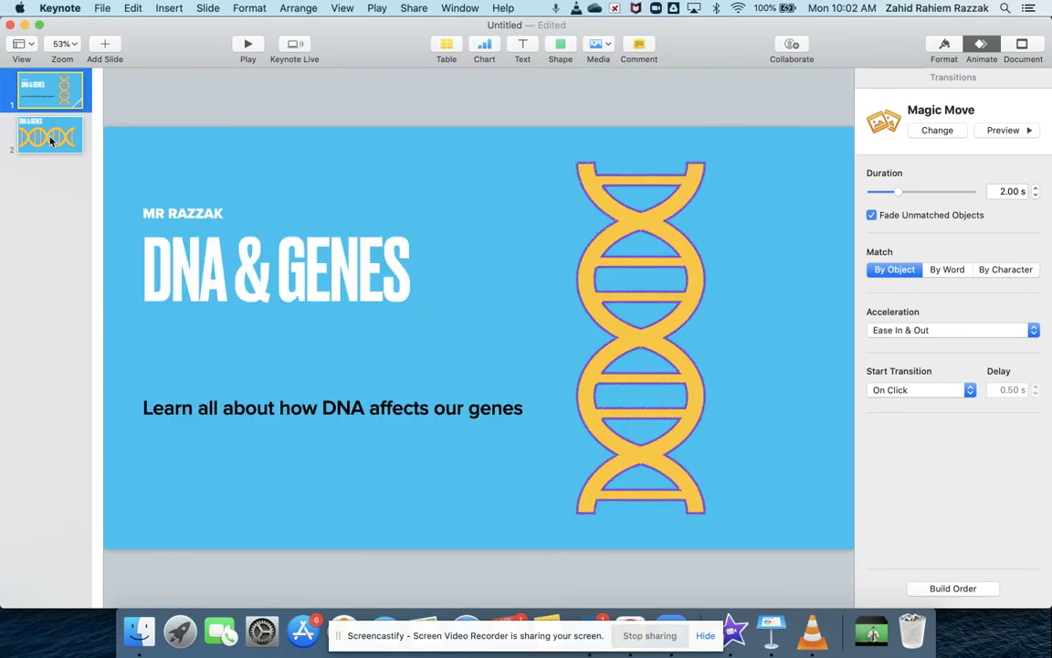
Step: Play the slideshow from slide 1 to check the Magic Move transition into slide 2
{"action": "left_click", "coordinate": [235, 42]}
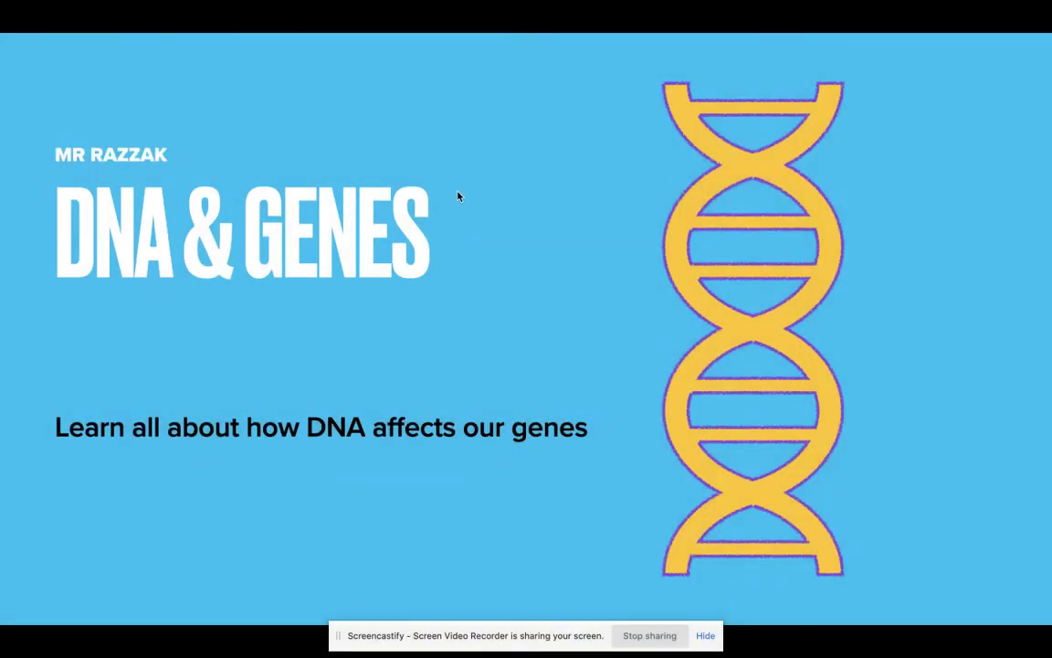
{"action": "left_click", "coordinate": [458, 197]}
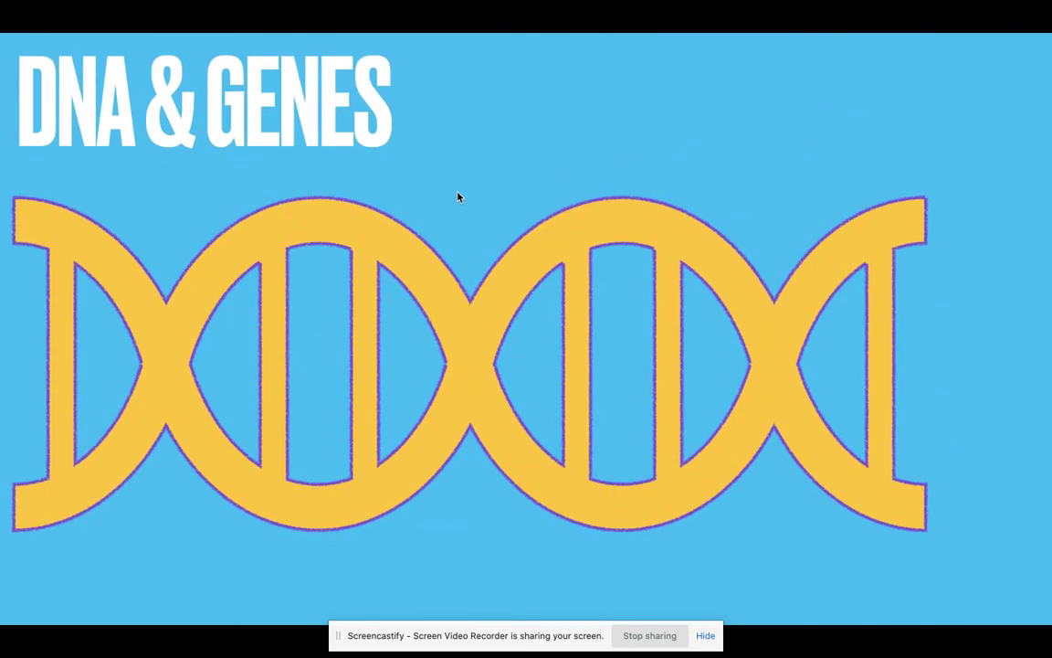
{"action": "left_click", "coordinate": [458, 196]}
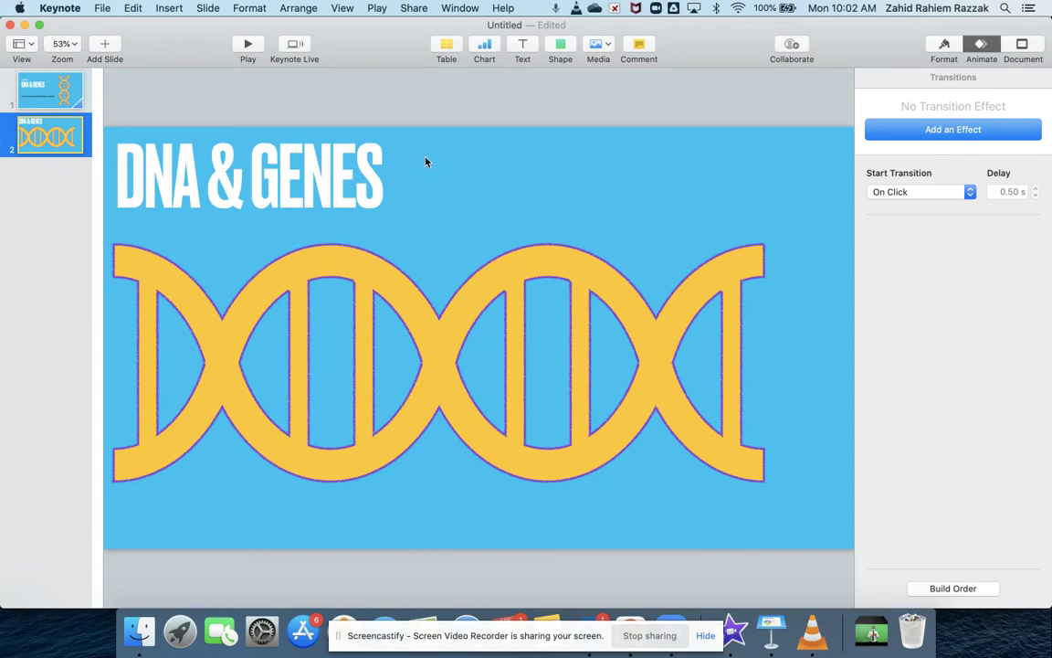
{"action": "left_click", "coordinate": [60, 91]}
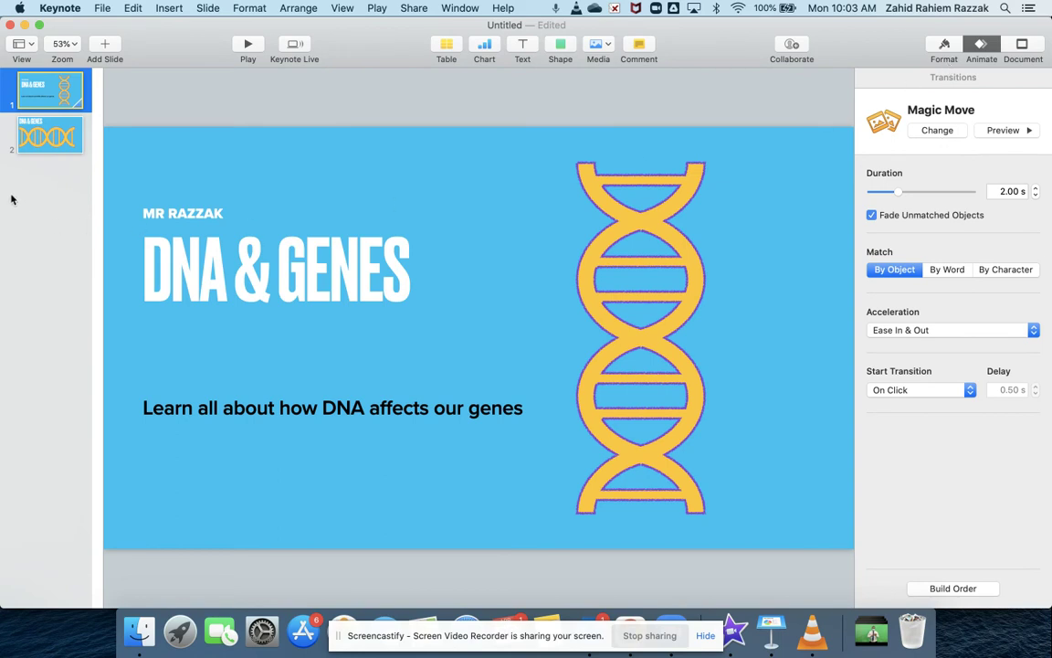
{"action": "left_click", "coordinate": [31, 143]}
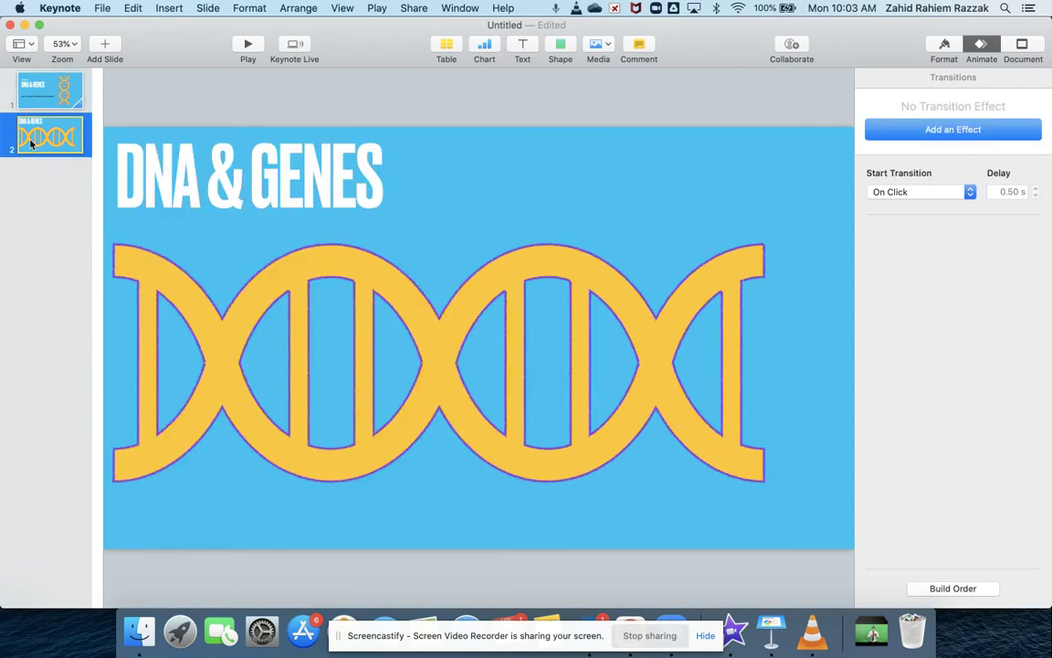
{"action": "left_click", "coordinate": [963, 131]}
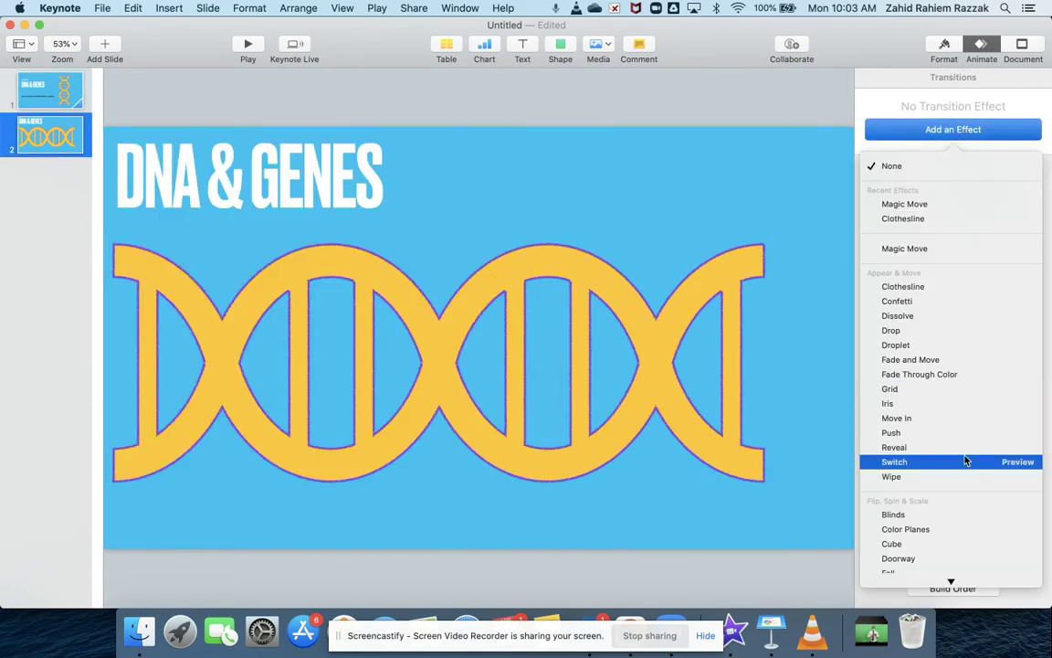
{"action": "scroll", "coordinate": [964, 447], "scroll_direction": "down", "scroll_amount": 5}
{"action": "scroll", "coordinate": [966, 458], "scroll_direction": "down", "scroll_amount": 6}
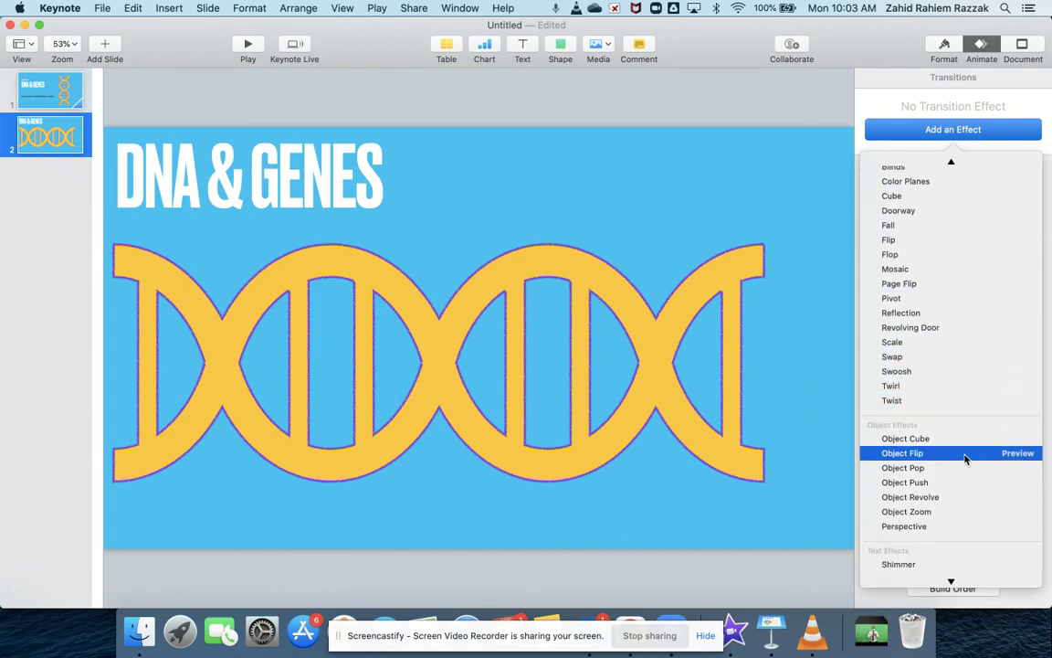
{"action": "left_click", "coordinate": [954, 129]}
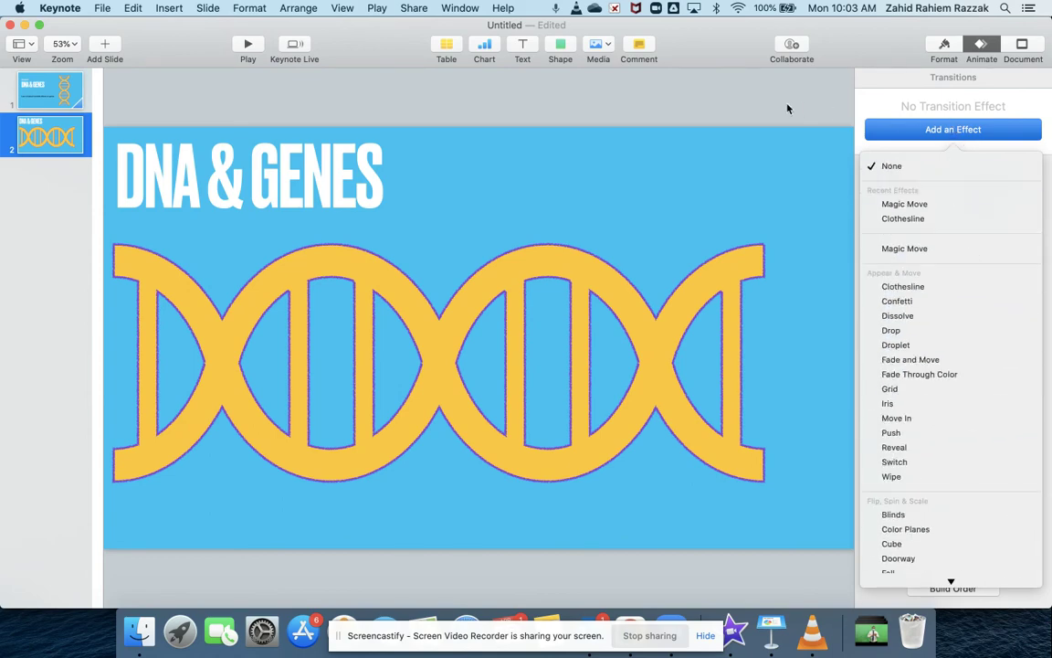
{"action": "left_click", "coordinate": [788, 109]}
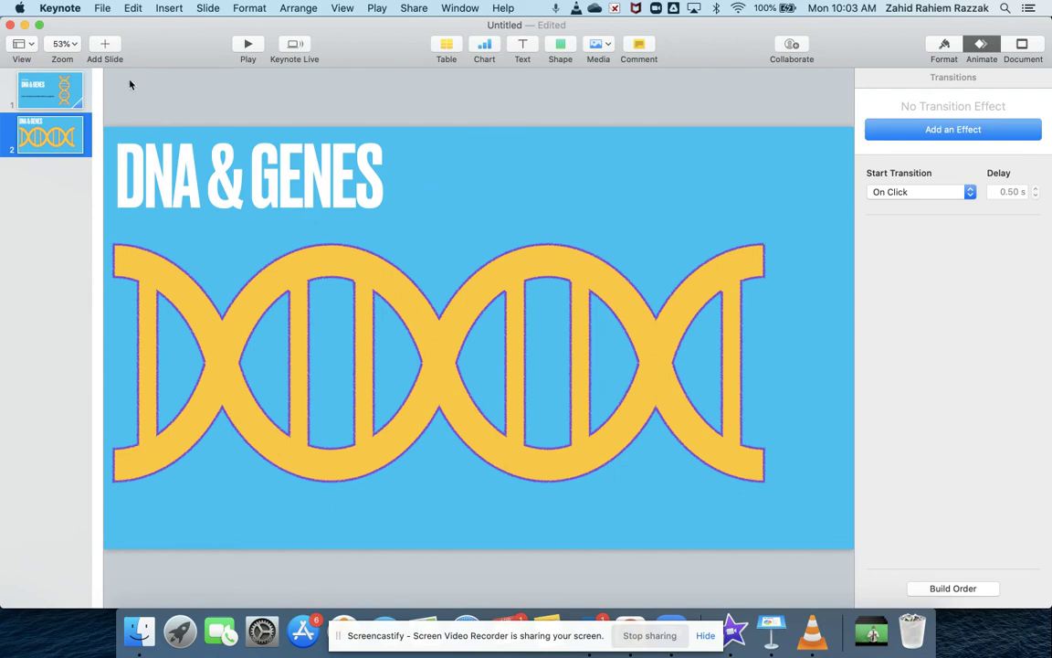
Step: Add a Blank slide after slide 2, search the shape library for "man" and insert the walking Man shape
{"action": "left_click", "coordinate": [104, 46]}
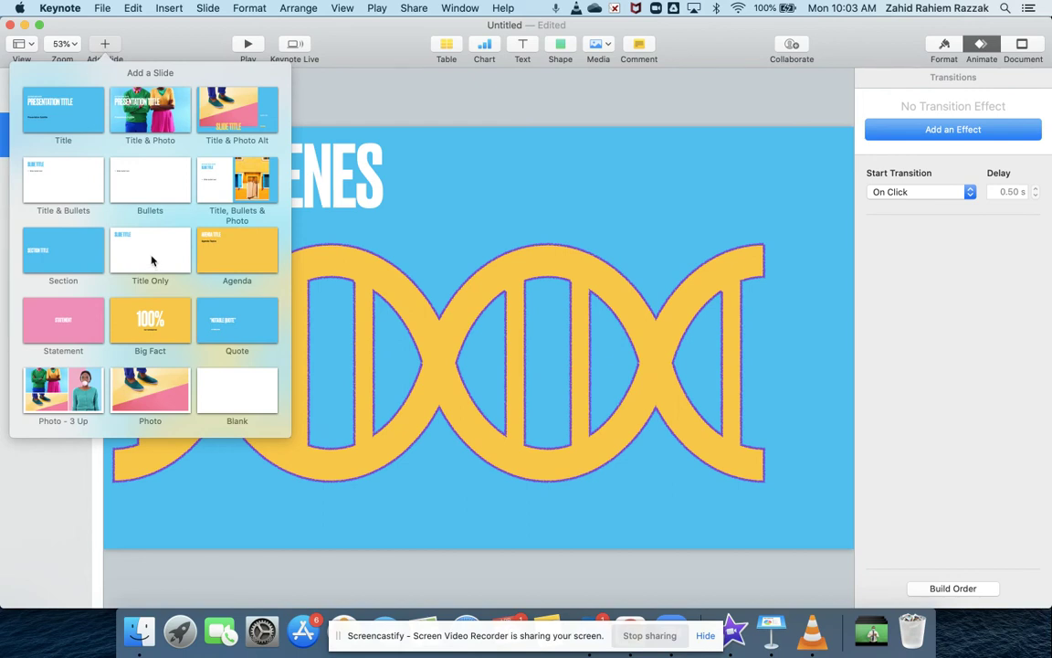
{"action": "left_click", "coordinate": [234, 402]}
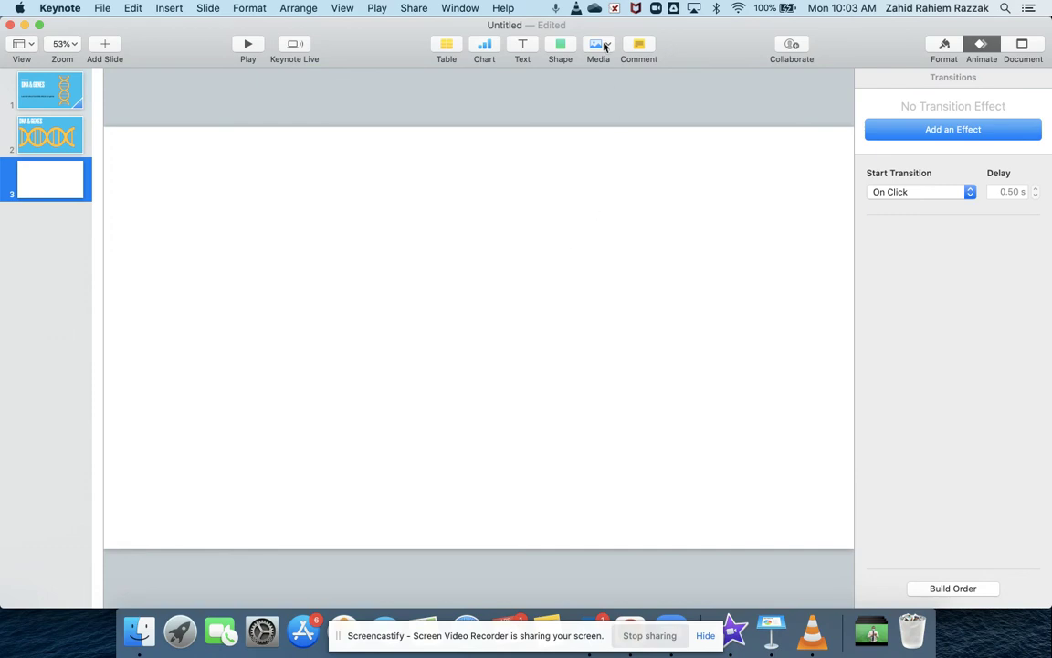
{"action": "left_click", "coordinate": [561, 48]}
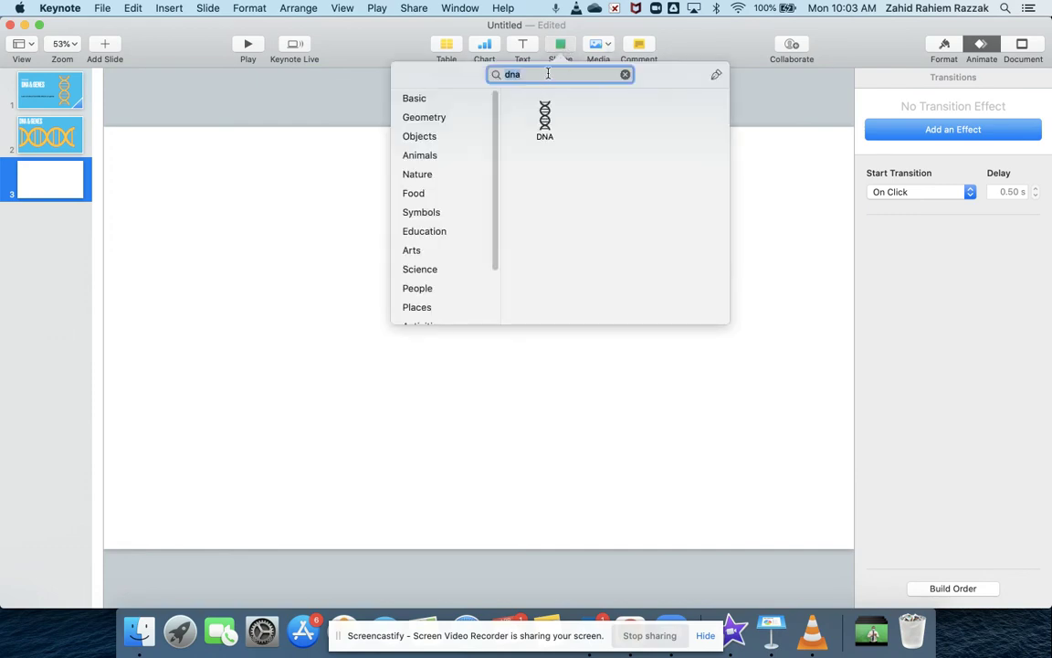
{"action": "type", "text": "man"}
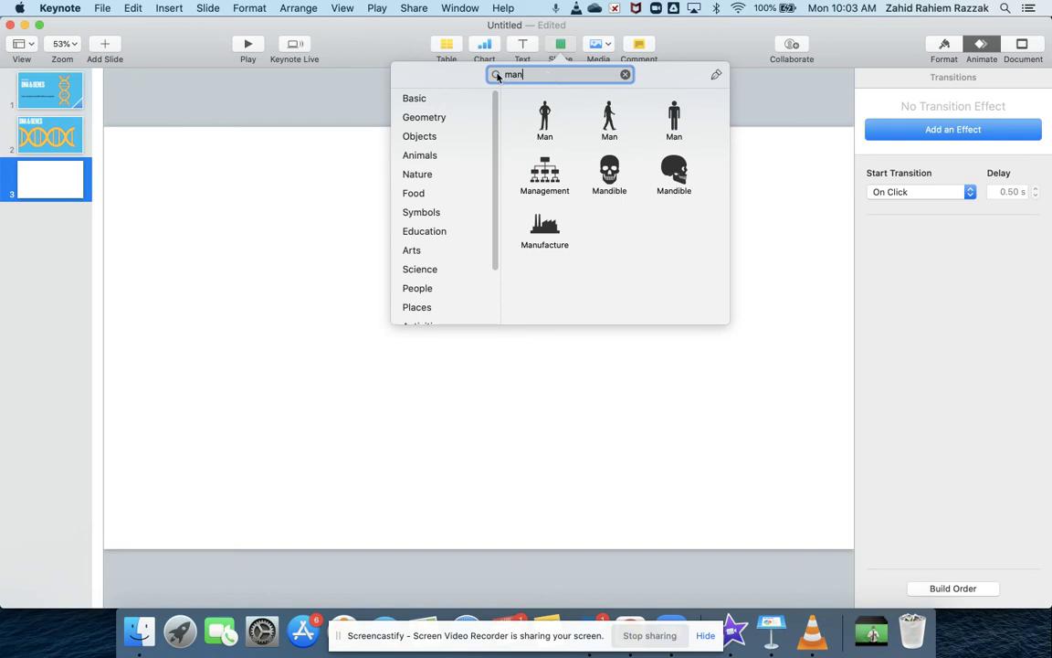
{"action": "left_click", "coordinate": [610, 119]}
Step: Position the walking man at the left side of slide 3 and enlarge him to most of the slide's height
{"action": "left_click_drag", "start_coordinate": [491, 314], "coordinate": [630, 178]}
{"action": "left_click_drag", "start_coordinate": [484, 261], "coordinate": [184, 416]}
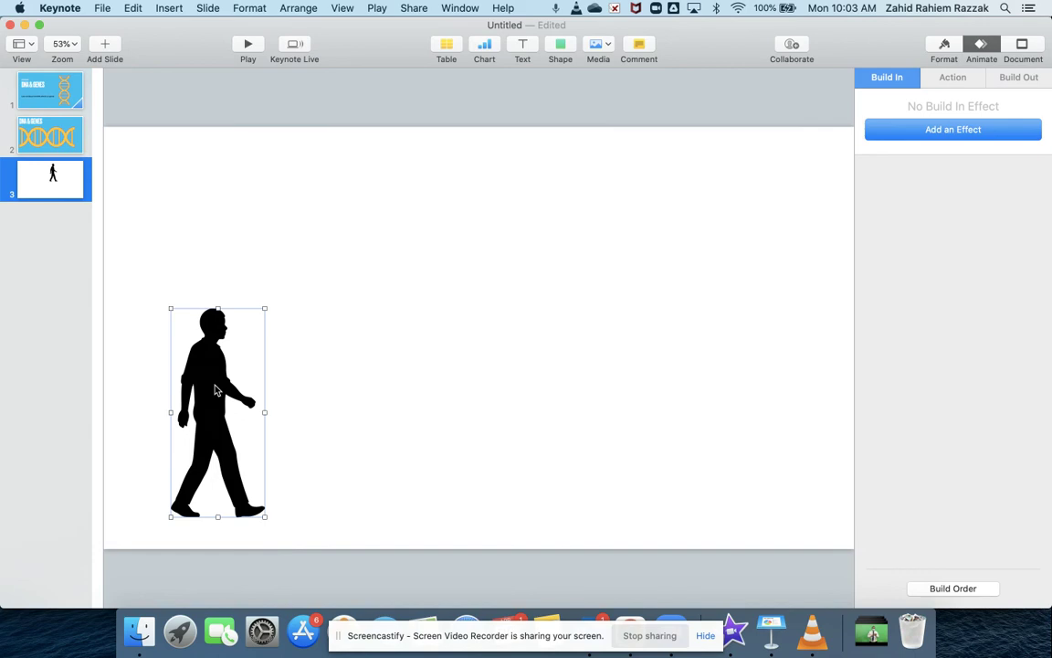
{"action": "left_click_drag", "start_coordinate": [270, 313], "coordinate": [322, 182]}
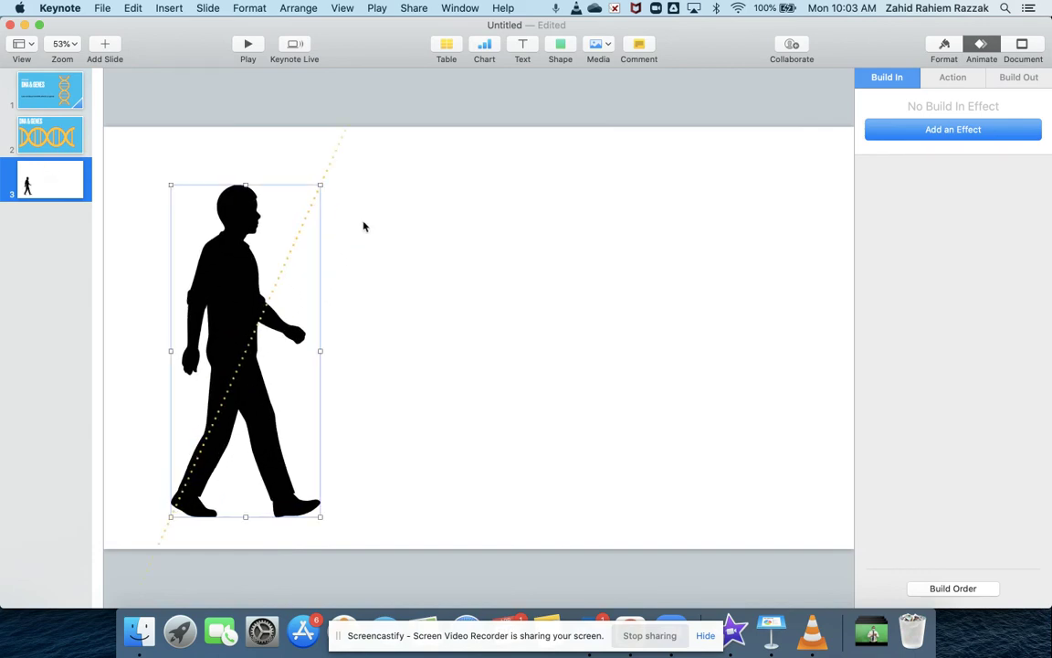
Step: Nudge the walking man slightly down and left on slide 3 and preview the Fly In build-in effect on it
{"action": "left_click_drag", "start_coordinate": [235, 299], "coordinate": [225, 305]}
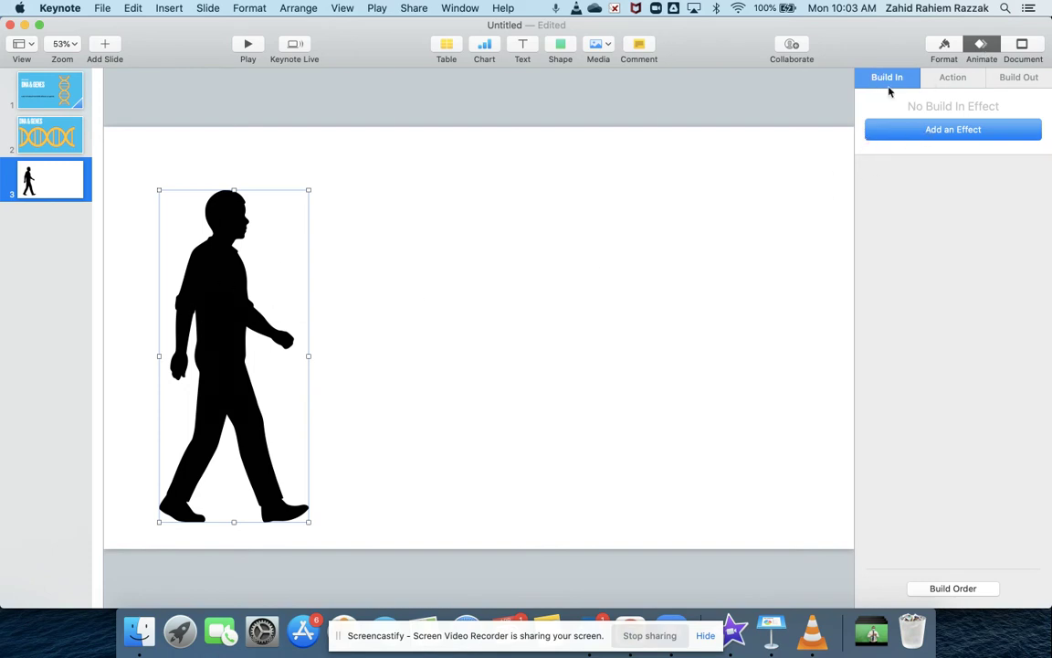
{"action": "left_click", "coordinate": [945, 131]}
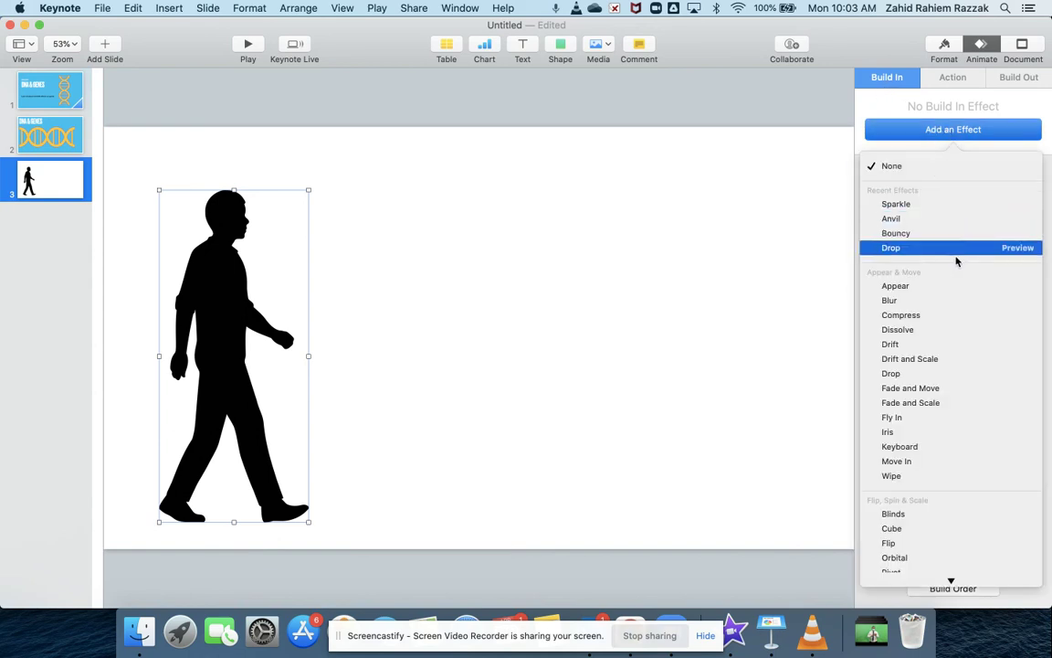
{"action": "scroll", "coordinate": [926, 427], "scroll_direction": "down", "scroll_amount": 2}
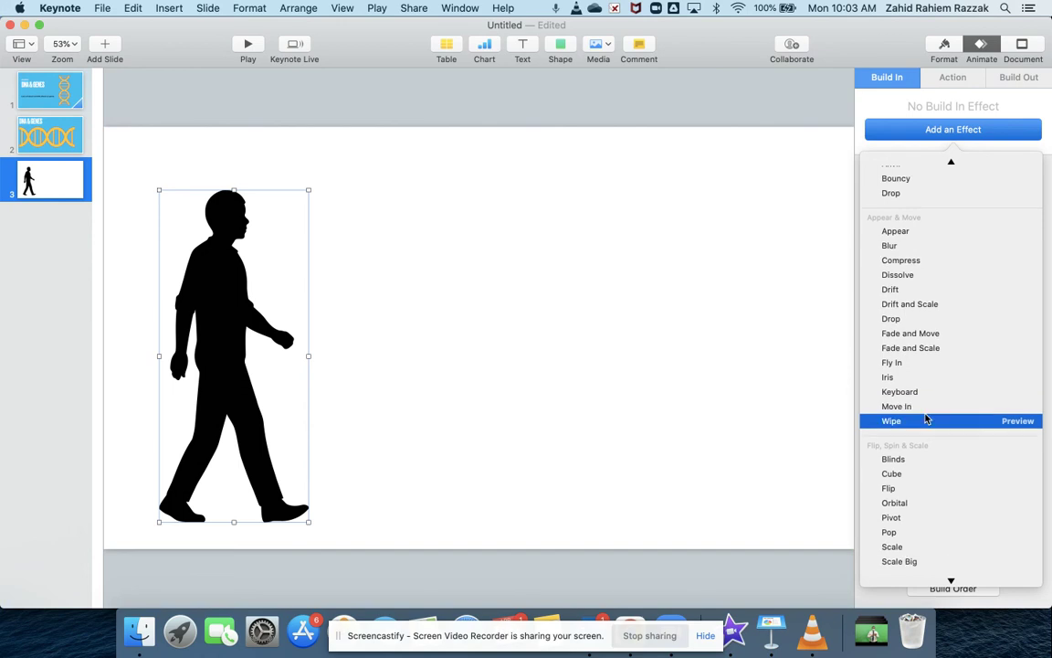
{"action": "scroll", "coordinate": [922, 338], "scroll_direction": "down", "scroll_amount": 1}
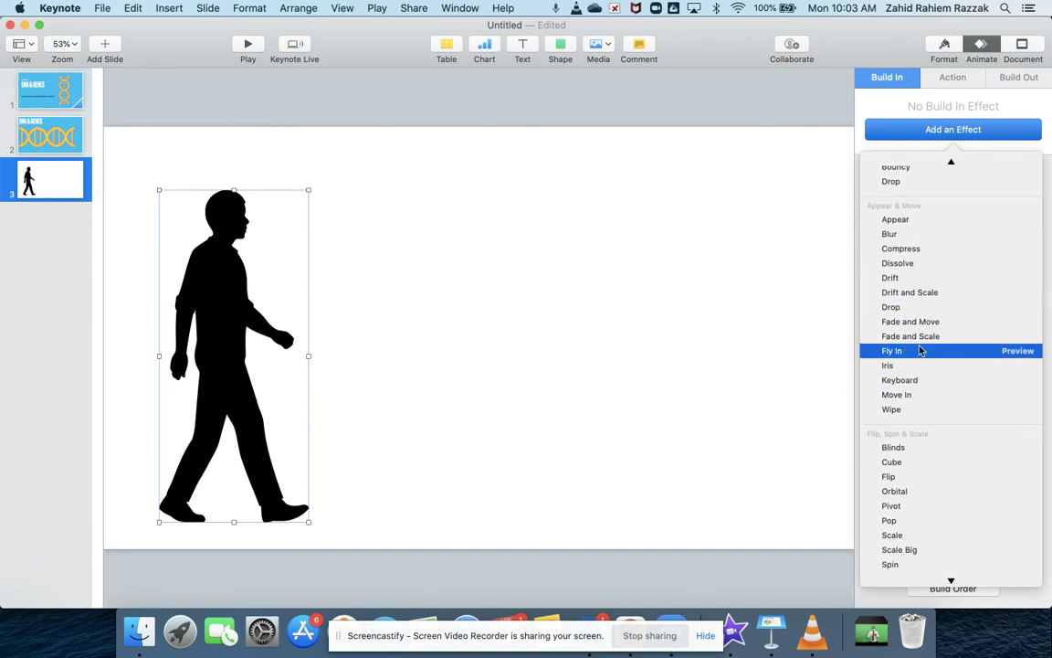
{"action": "left_click", "coordinate": [1017, 352]}
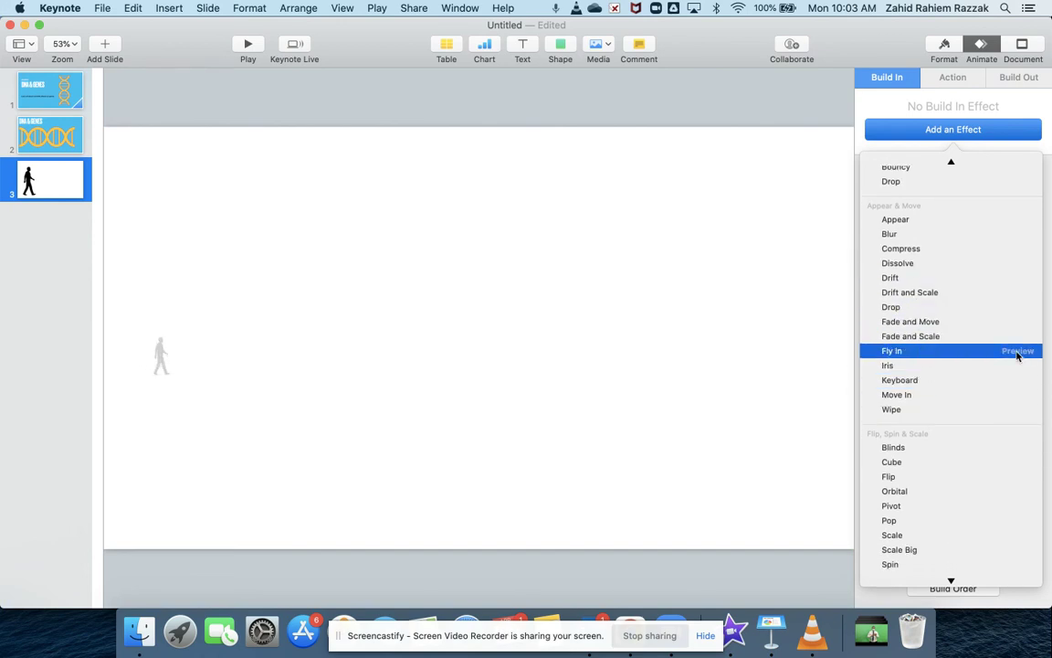
Step: Browse the remaining build-in effects for the walking man and preview Shimmer from the special effects
{"action": "scroll", "coordinate": [997, 393], "scroll_direction": "down", "scroll_amount": 1}
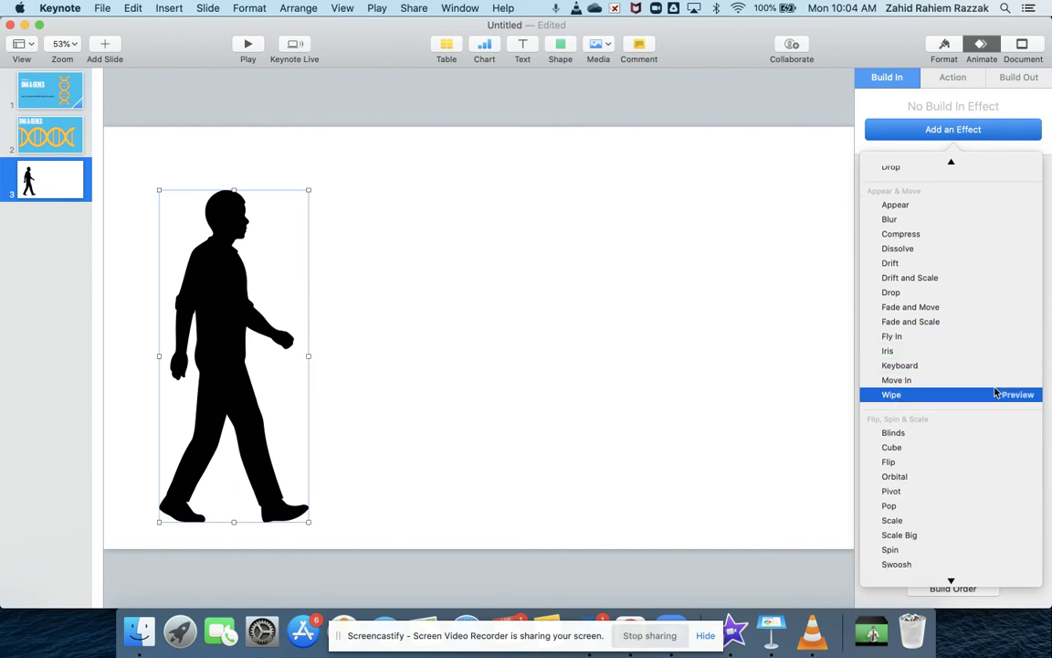
{"action": "scroll", "coordinate": [993, 384], "scroll_direction": "up", "scroll_amount": 3}
{"action": "scroll", "coordinate": [994, 384], "scroll_direction": "down", "scroll_amount": 6}
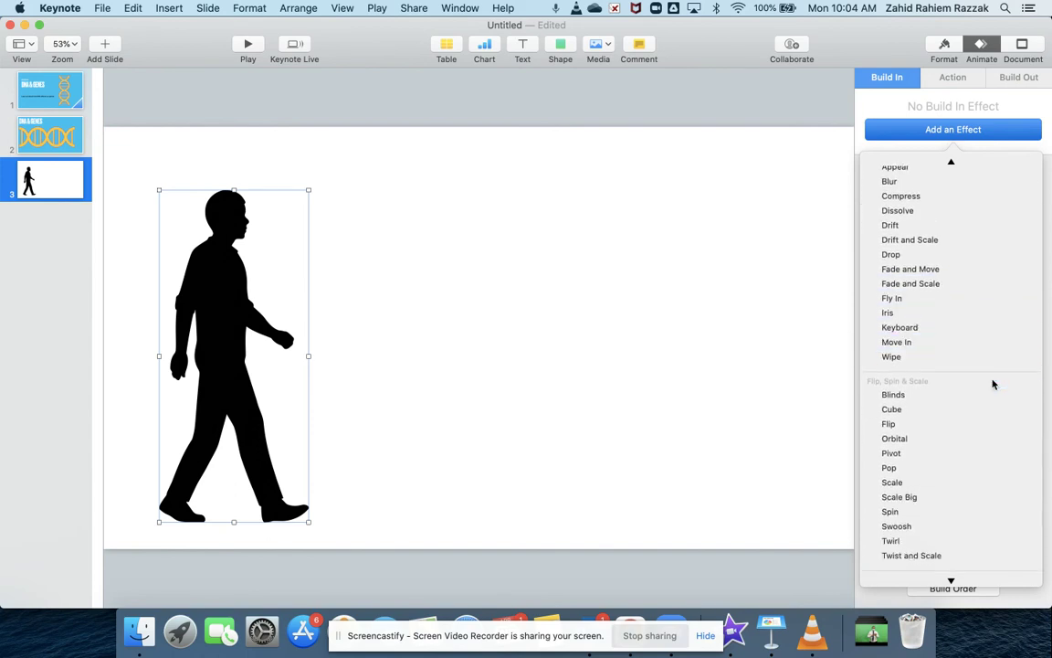
{"action": "scroll", "coordinate": [996, 384], "scroll_direction": "down", "scroll_amount": 5}
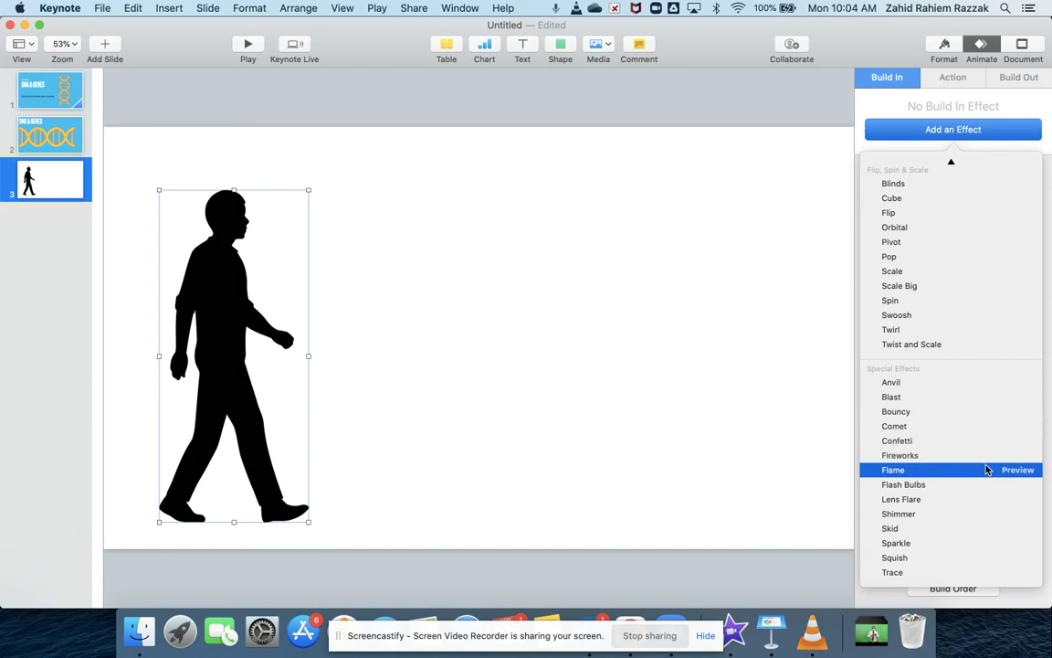
{"action": "left_click", "coordinate": [997, 515]}
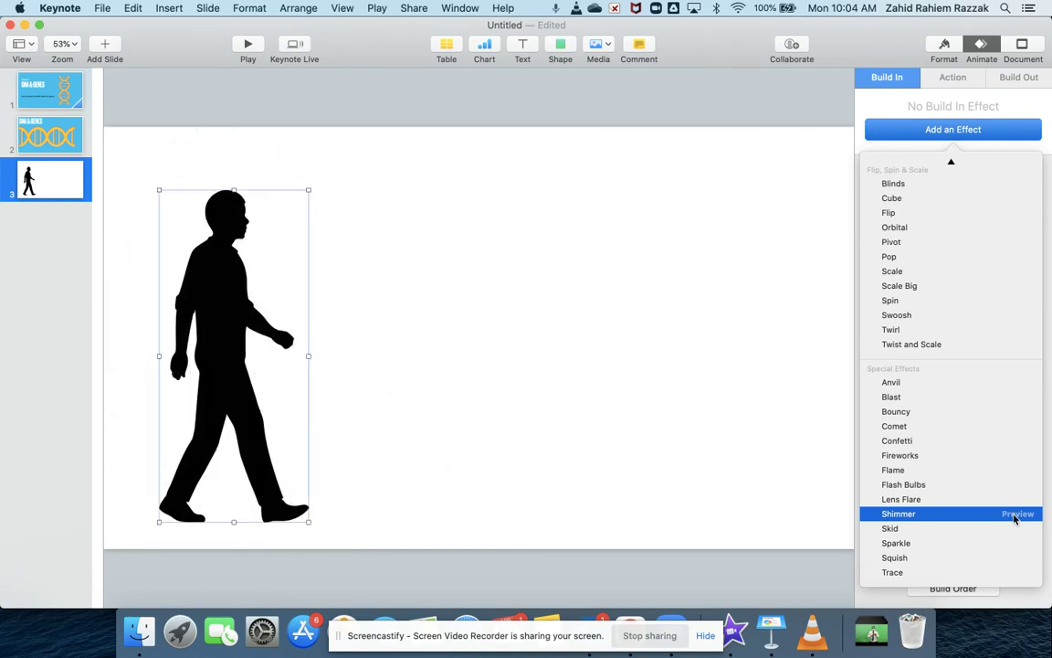
Step: Preview the Bouncy effect and apply it as the walking man's build-in animation
{"action": "left_click", "coordinate": [1017, 413]}
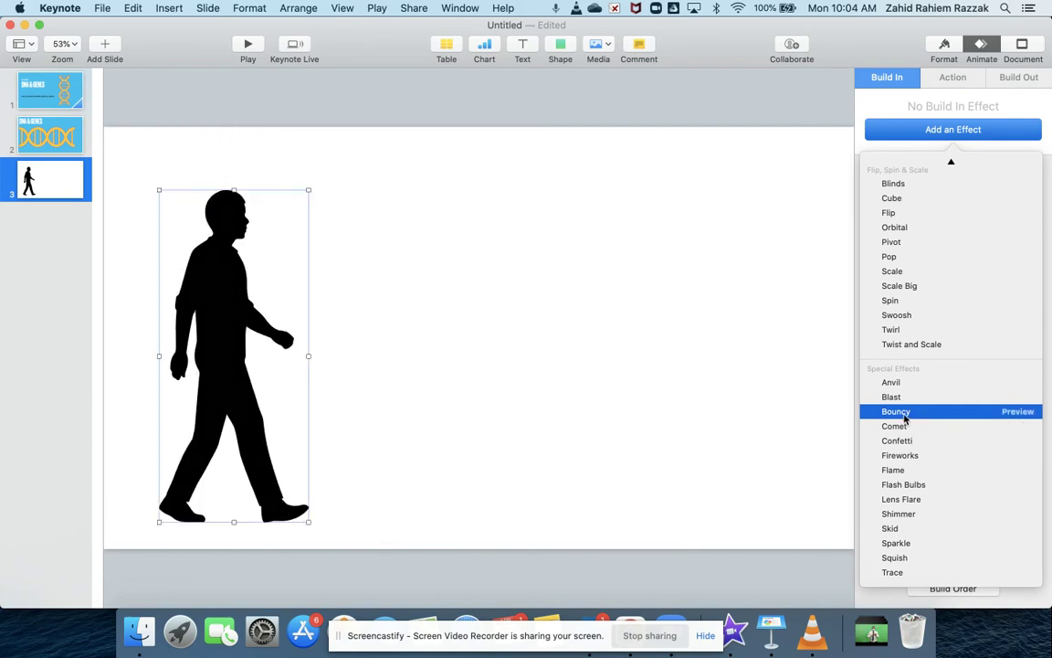
{"action": "left_click", "coordinate": [899, 412]}
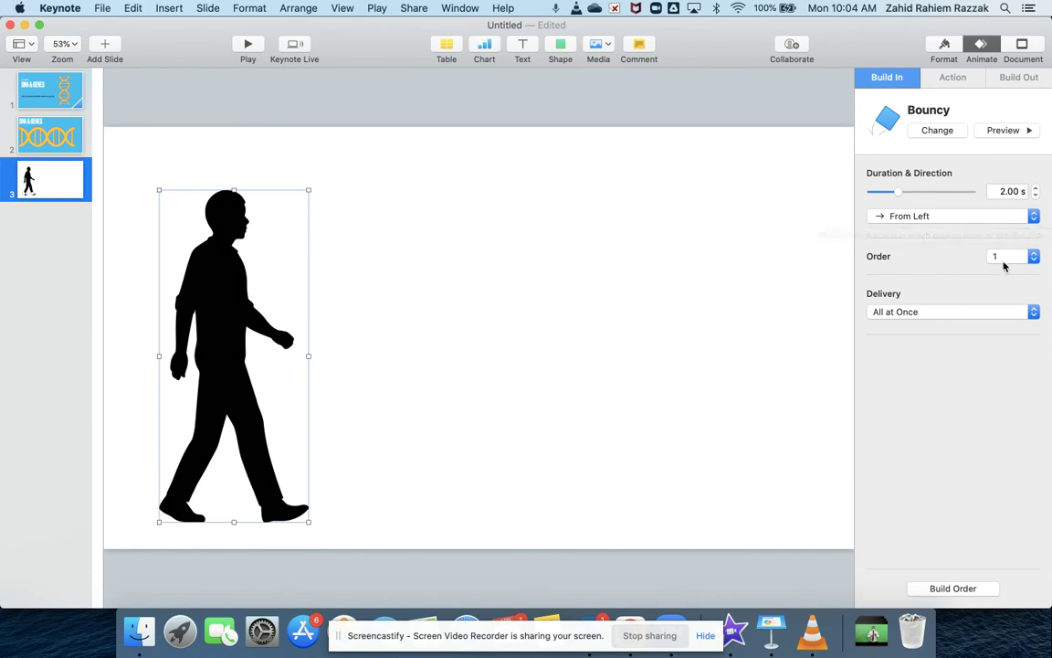
{"action": "left_click", "coordinate": [763, 358]}
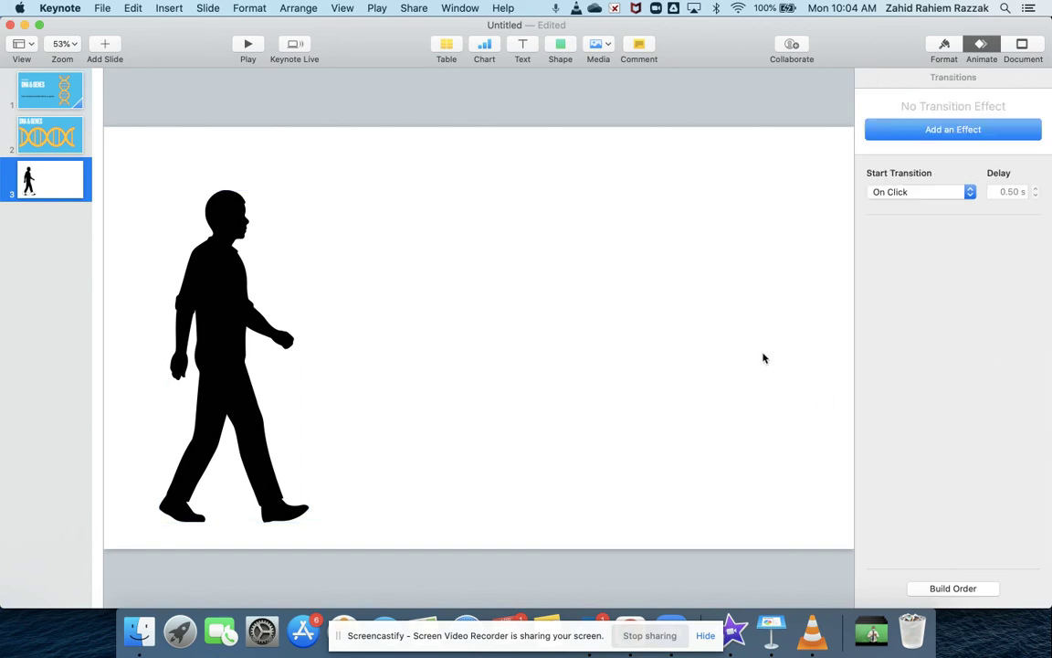
{"action": "left_click", "coordinate": [32, 86]}
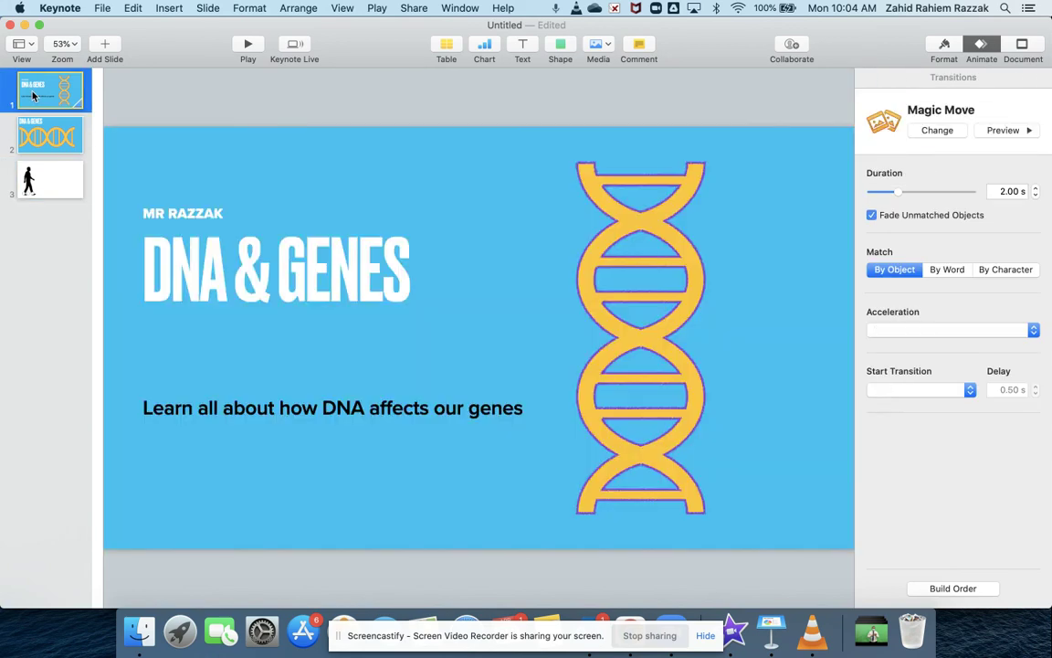
{"action": "left_click", "coordinate": [55, 169]}
{"action": "left_click", "coordinate": [66, 98]}
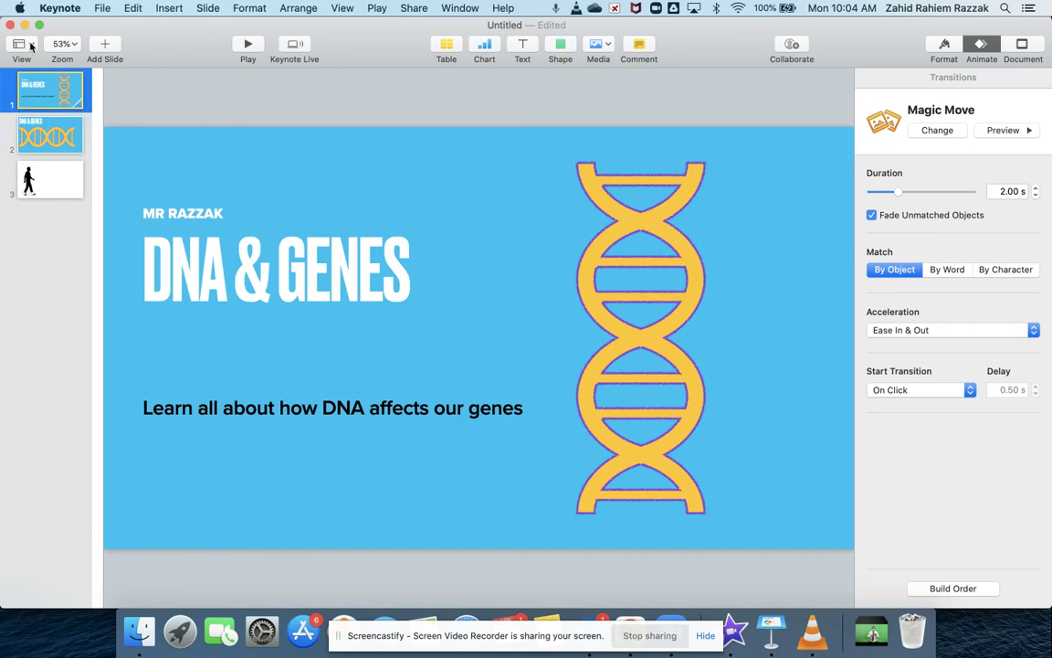
Step: Review the movie export settings, including the resolution choices, through to the save dialog, and leave without exporting
{"action": "left_click", "coordinate": [102, 9]}
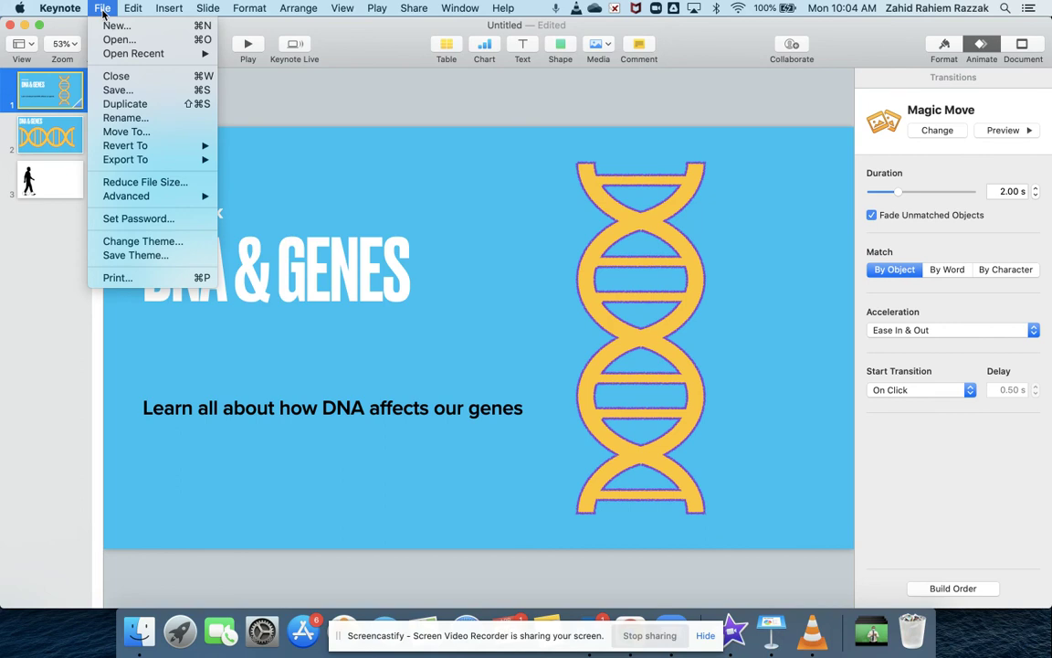
{"action": "mouse_move", "coordinate": [194, 162]}
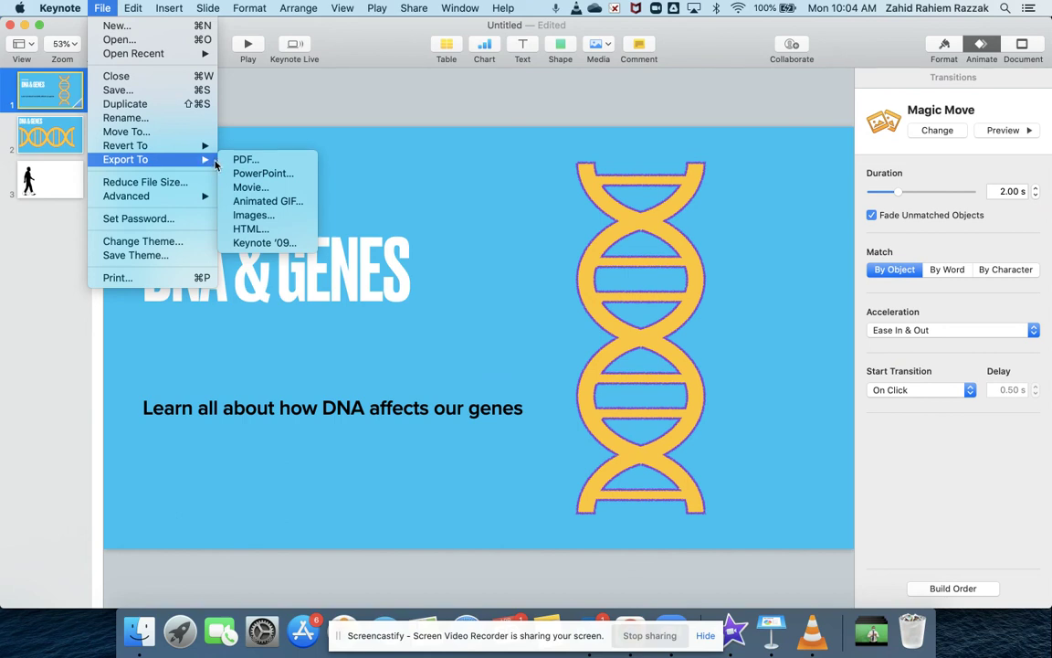
{"action": "left_click", "coordinate": [248, 187]}
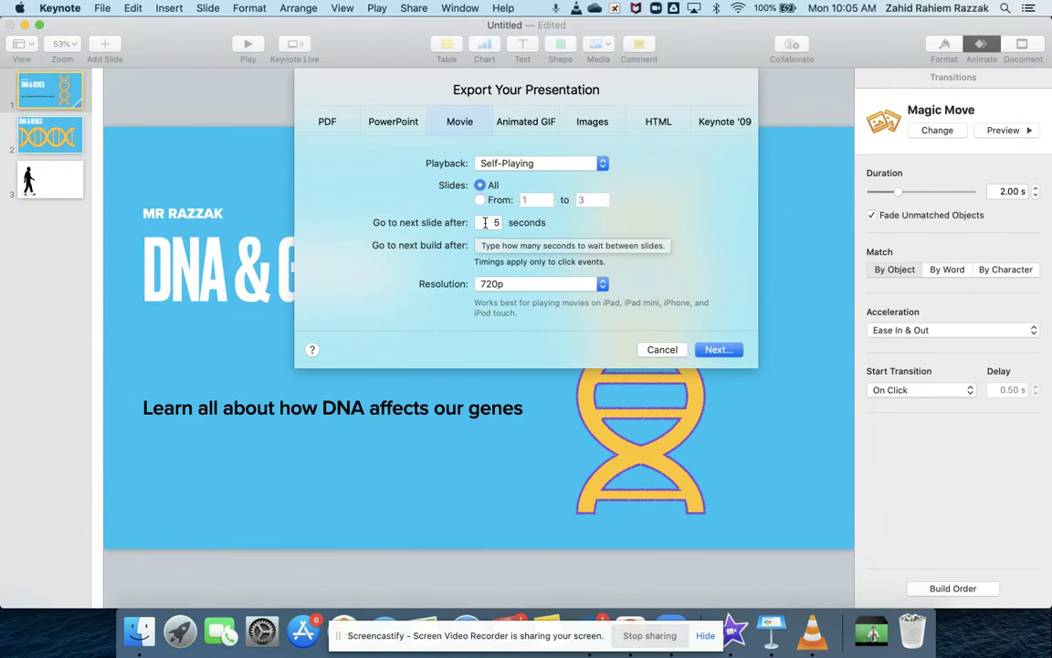
{"action": "left_click", "coordinate": [530, 285]}
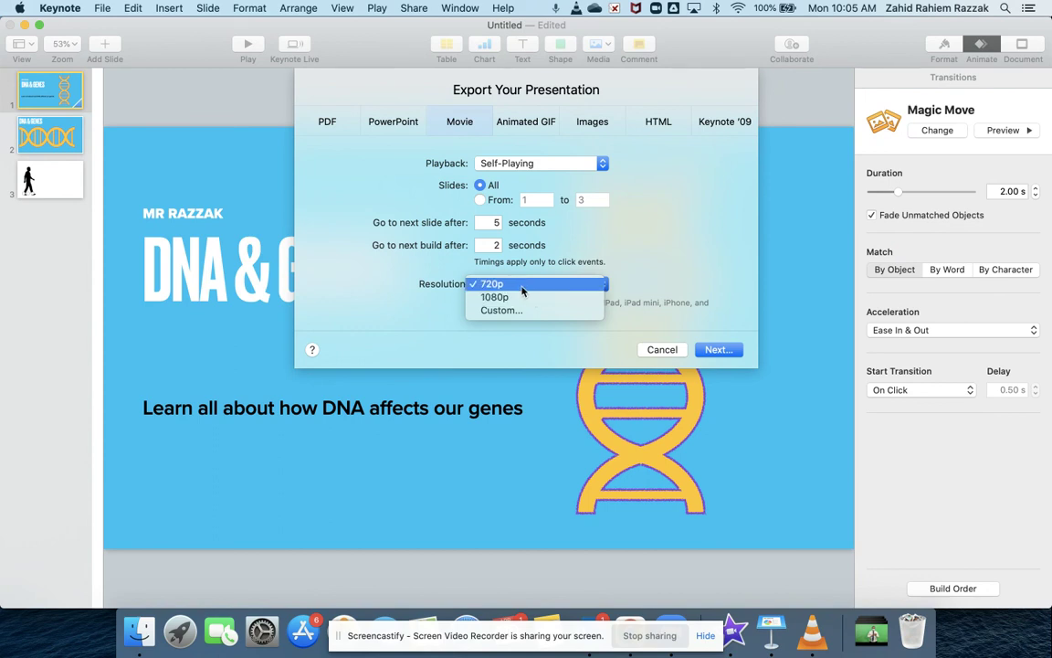
{"action": "left_click", "coordinate": [643, 273]}
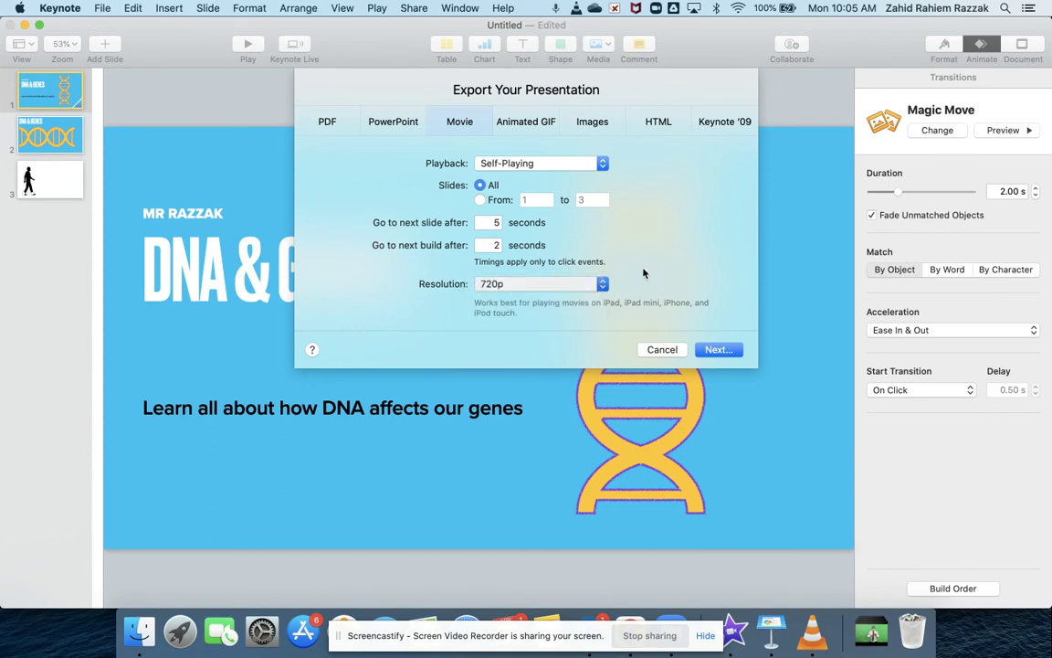
{"action": "left_click", "coordinate": [710, 350]}
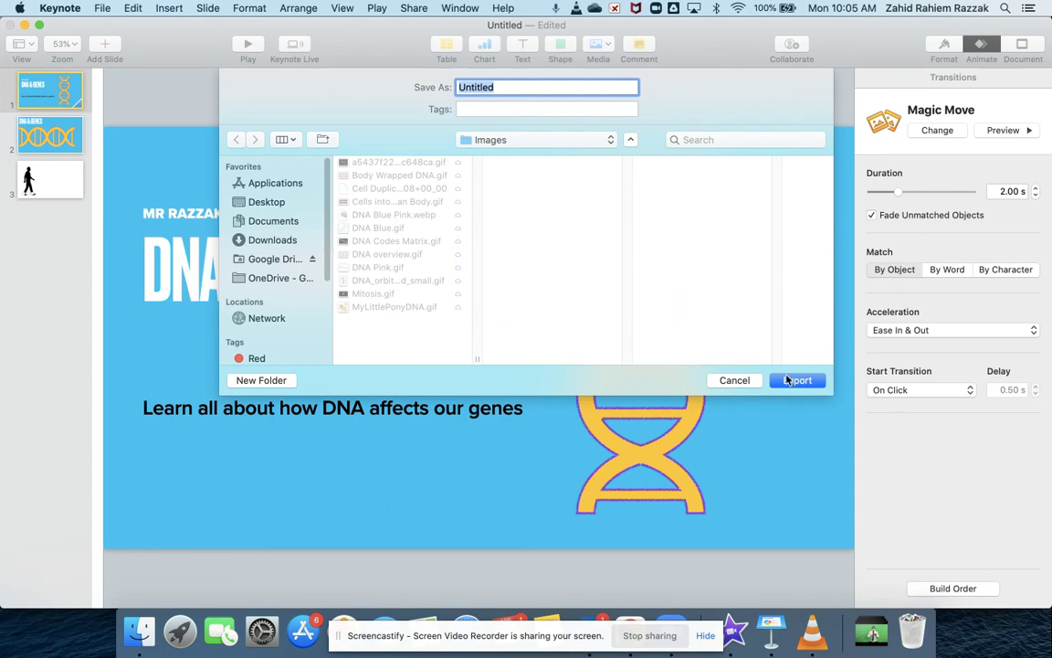
{"action": "left_click", "coordinate": [734, 380]}
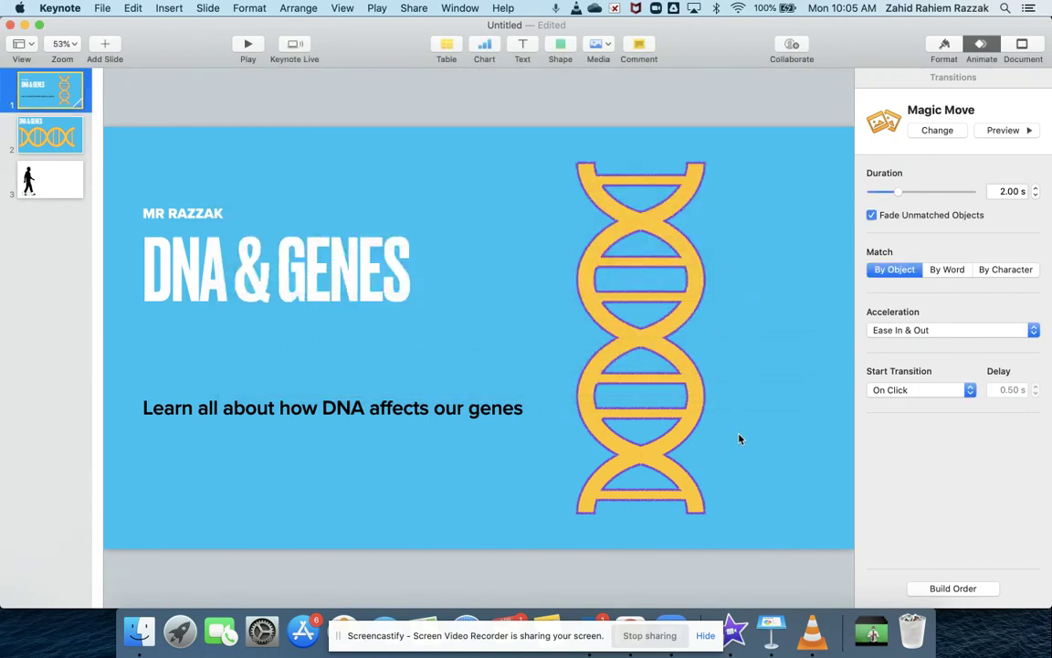